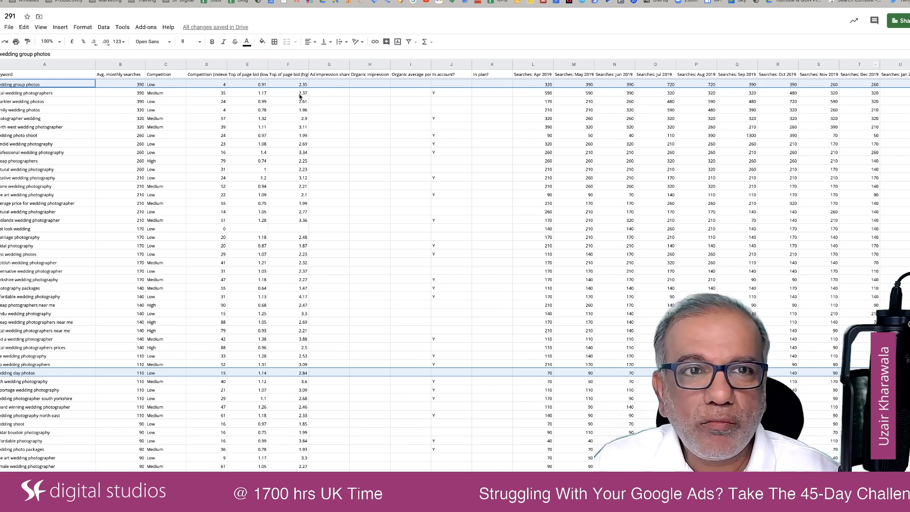
Clear the contents of the columns from Competition in column C through column U, including their headers
left_click(166, 65)
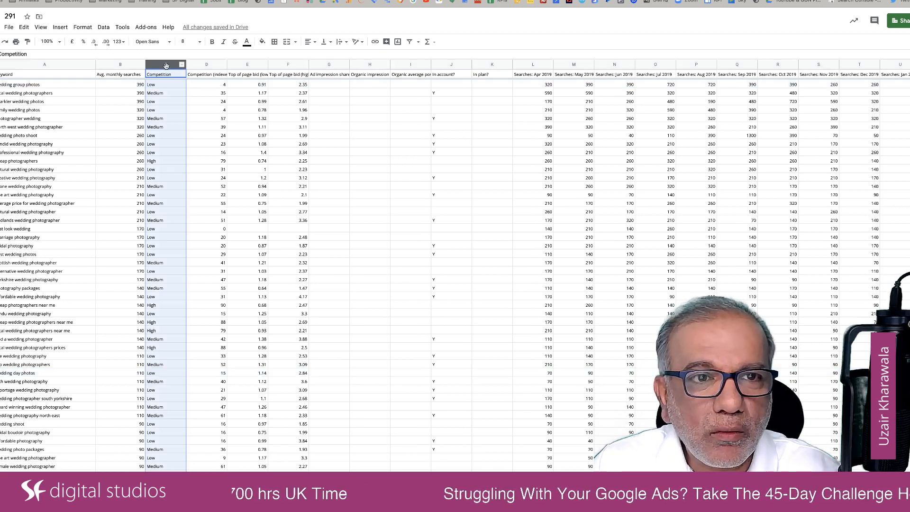
left_click(899, 65, "shift")
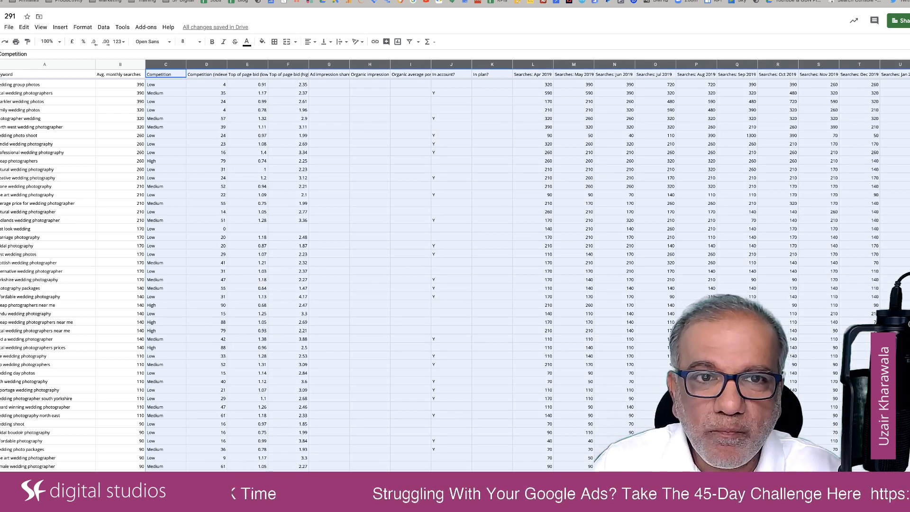
key("Delete")
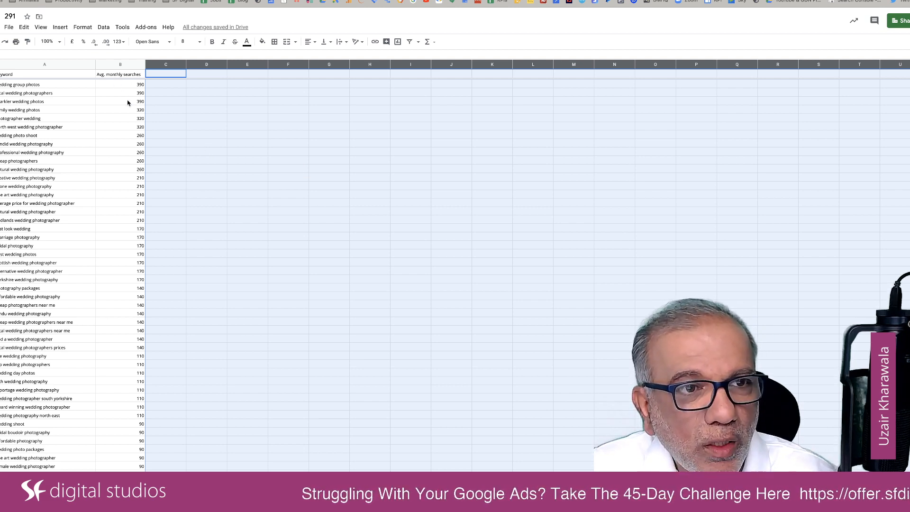
Enlarge the page display and resize the window so the row numbers and both remaining data columns are readable
key("super+plus")
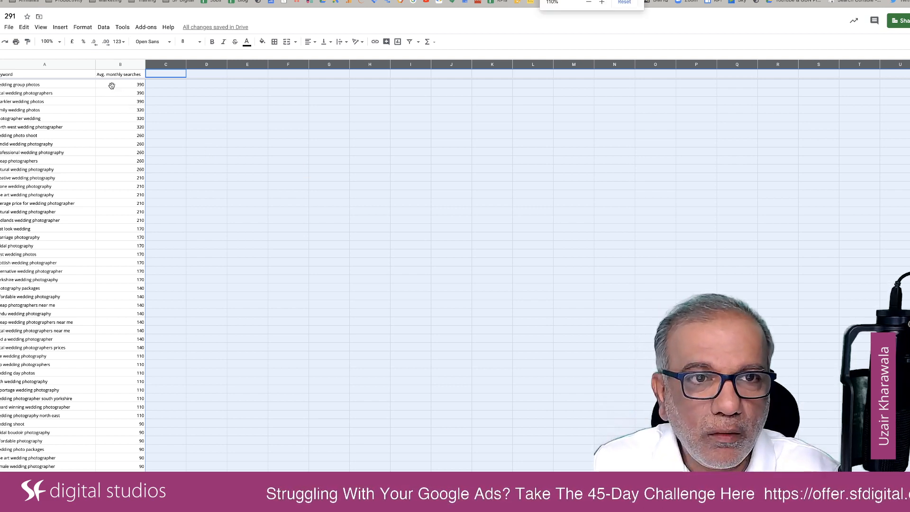
key("super+plus")
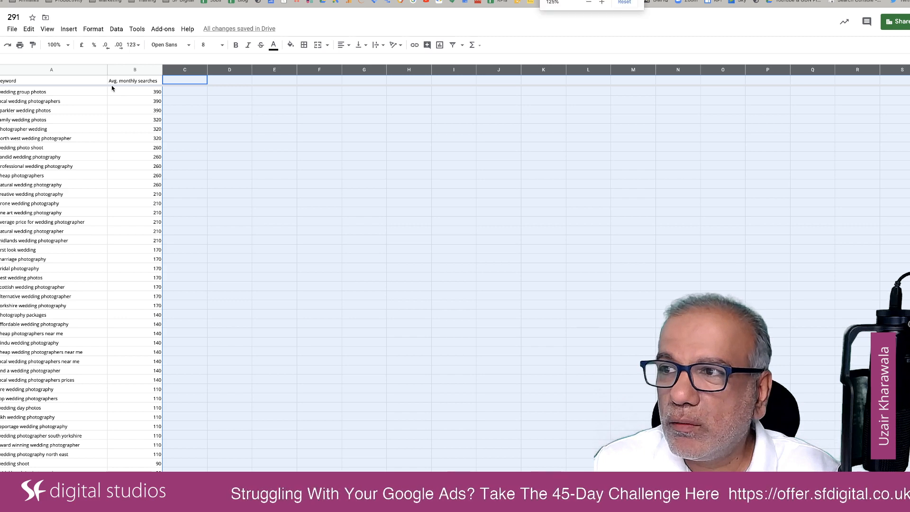
key("super+plus")
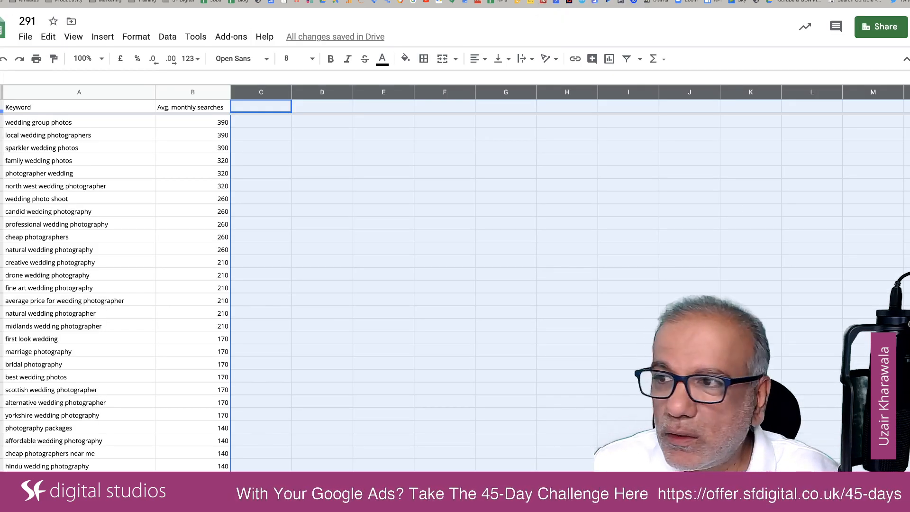
left_click_drag(0, 62, 59, 65)
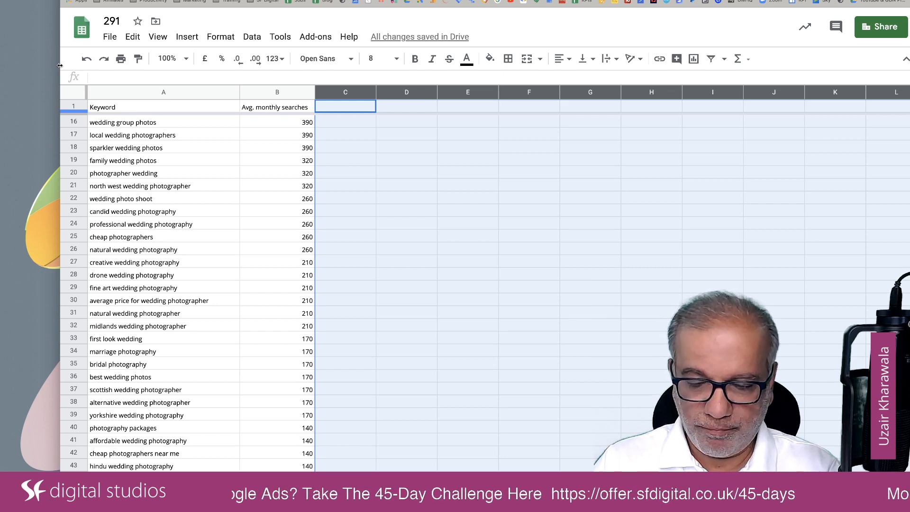
key("super+equal")
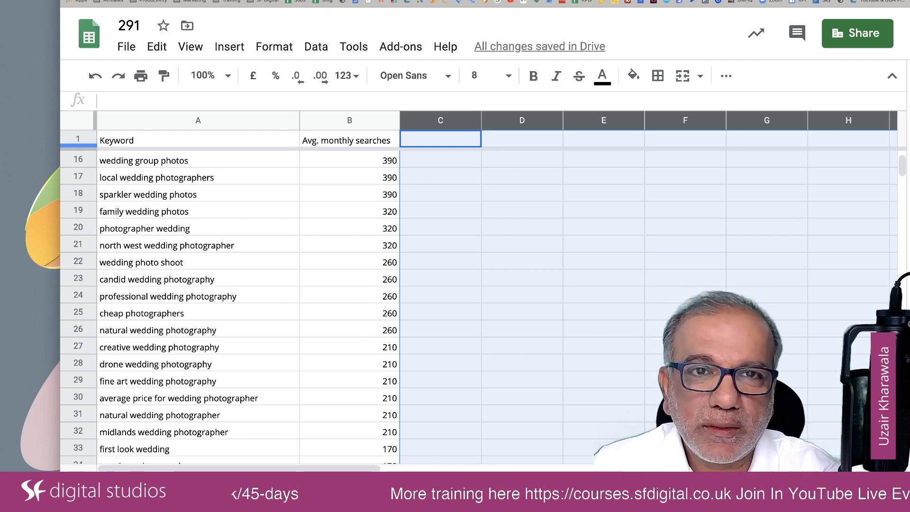
Switch to the Google Ads keyword plan and review the keyword ideas for "wedding photographer"
key("super+t")
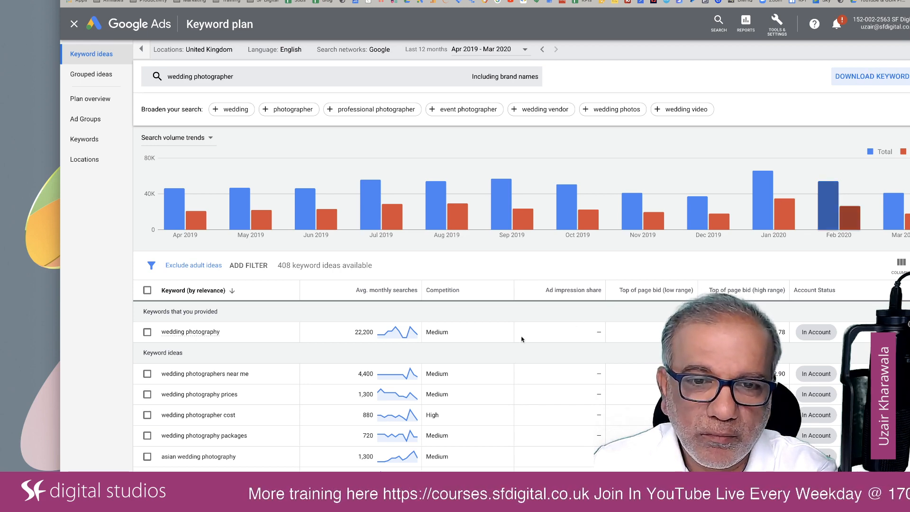
scroll(396, 407, "down", 10)
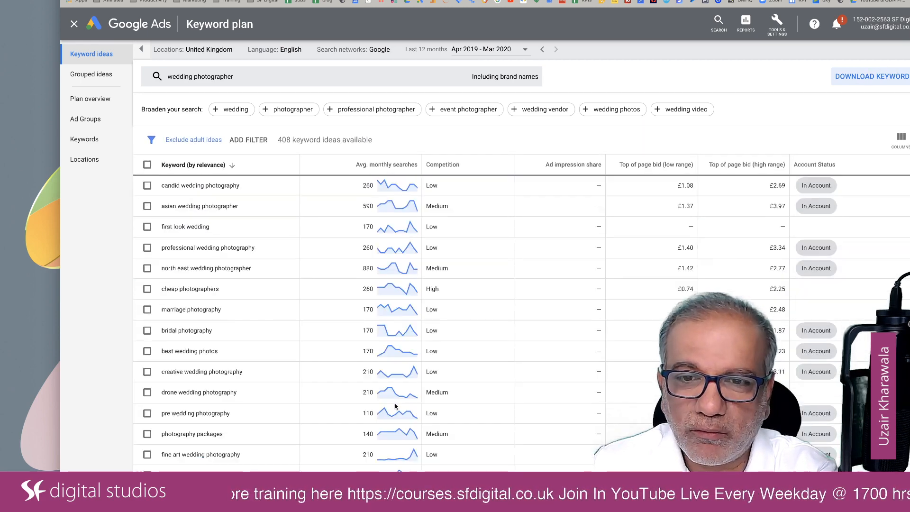
scroll(396, 384, "up", 10)
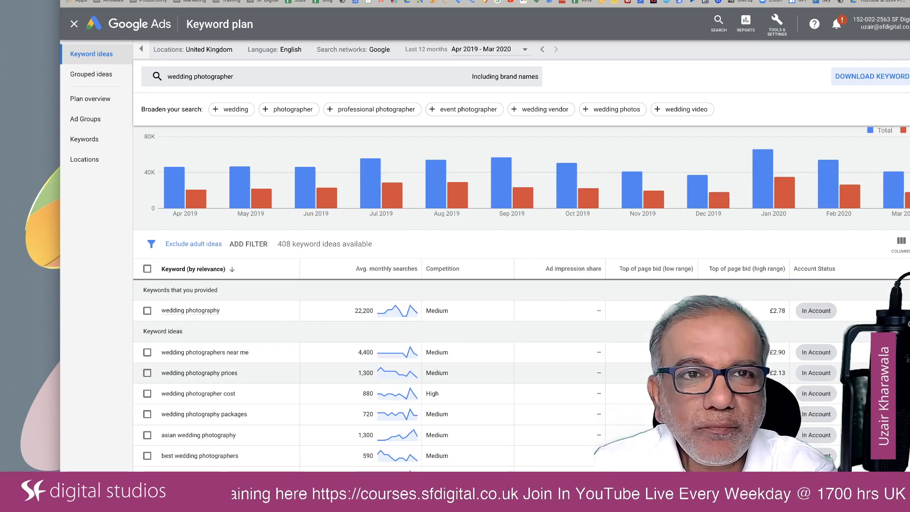
Return to the Google Sheets keyword list and examine the keywords with their average monthly searches through to the last entry
key("ctrl+Tab")
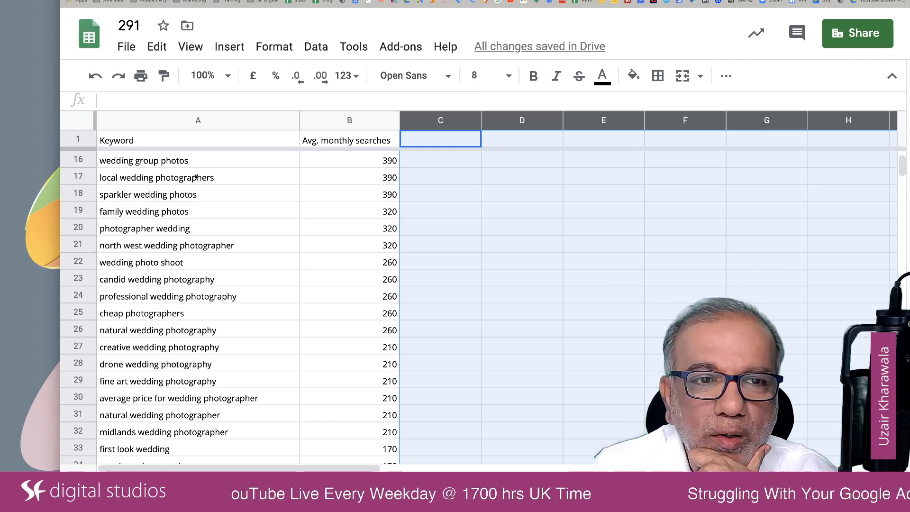
left_click(126, 47)
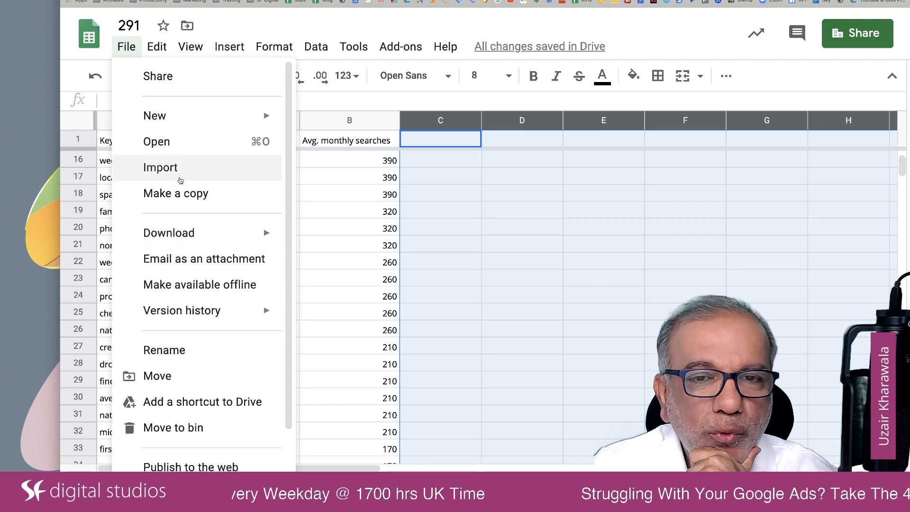
left_click(491, 198)
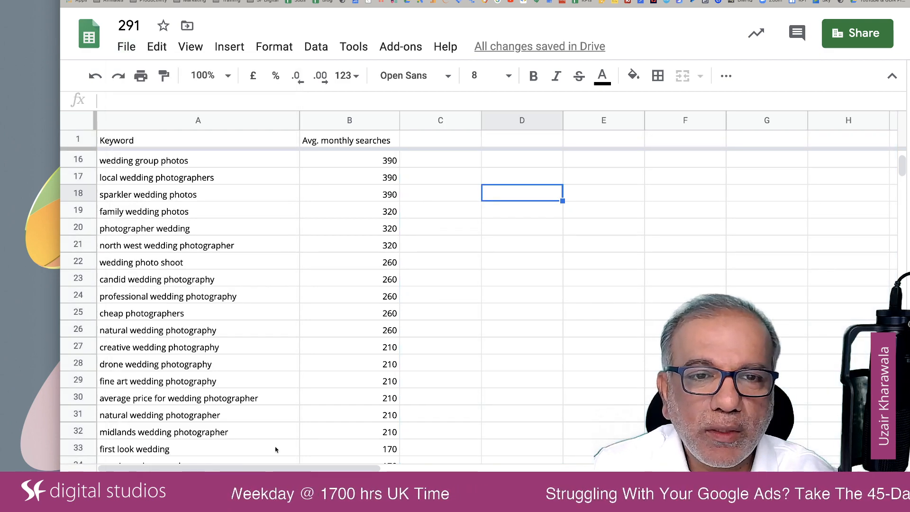
scroll(276, 450, "down", 2)
scroll(275, 449, "up", 6)
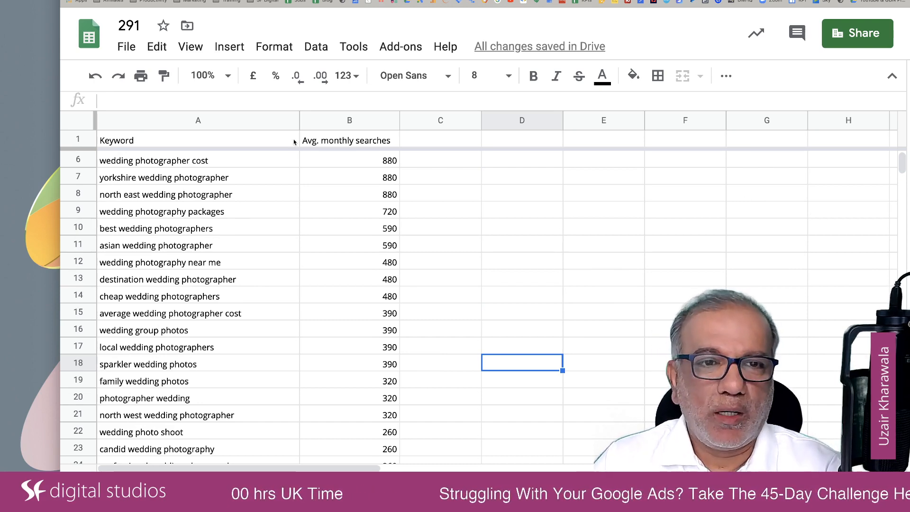
left_click(173, 164)
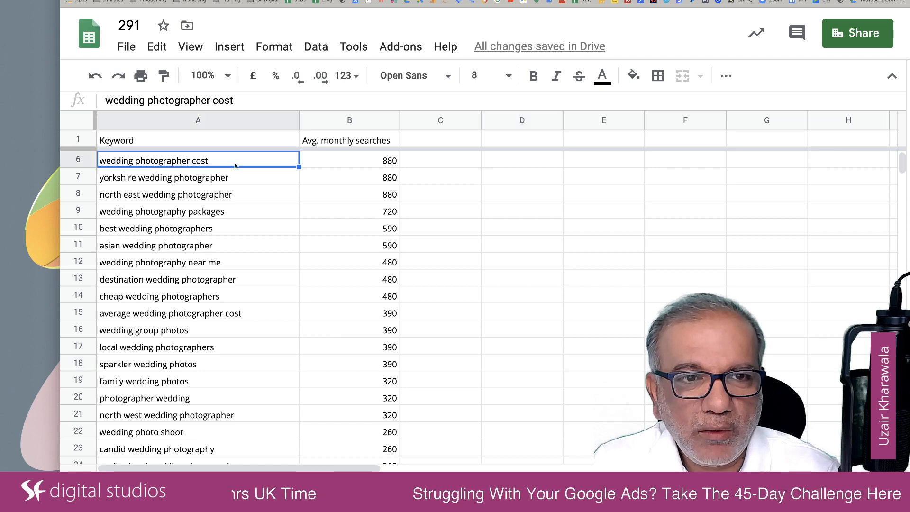
left_click(387, 163)
scroll(381, 362, "down", 3)
scroll(381, 361, "down", 17)
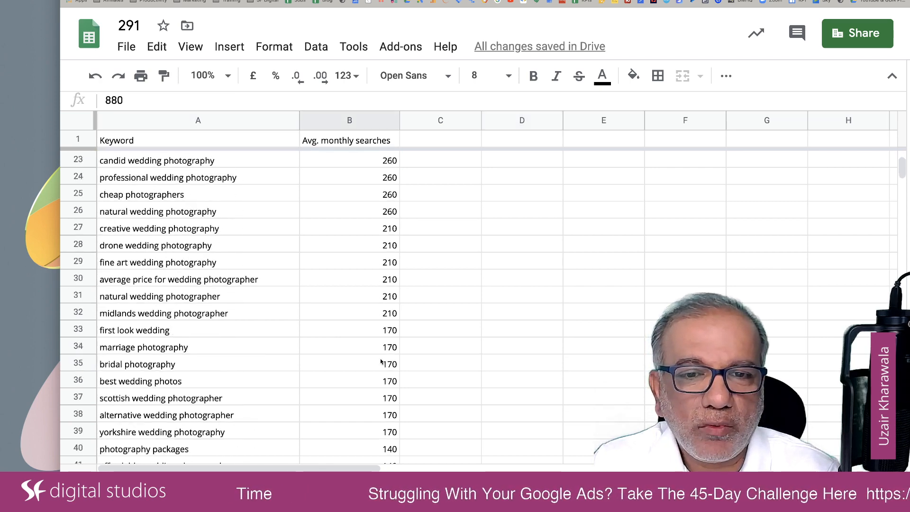
scroll(381, 362, "down", 16)
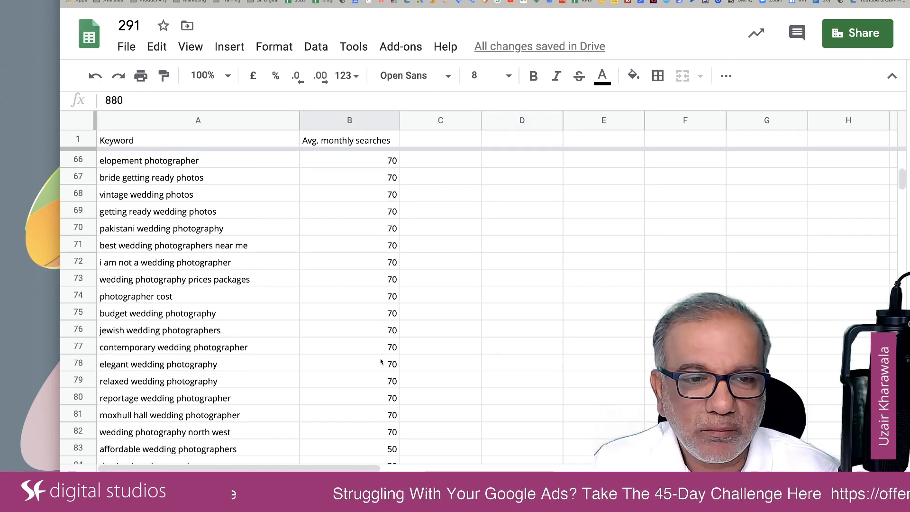
scroll(381, 362, "down", 20)
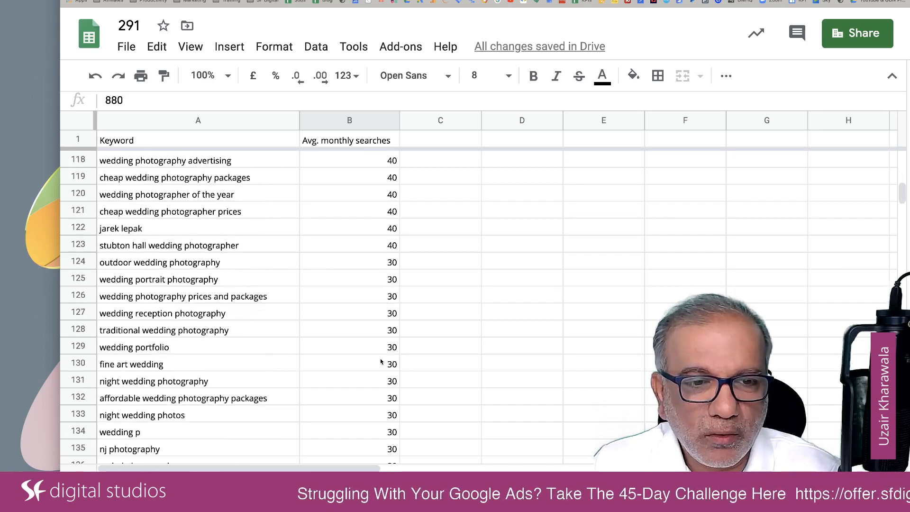
scroll(381, 362, "down", 20)
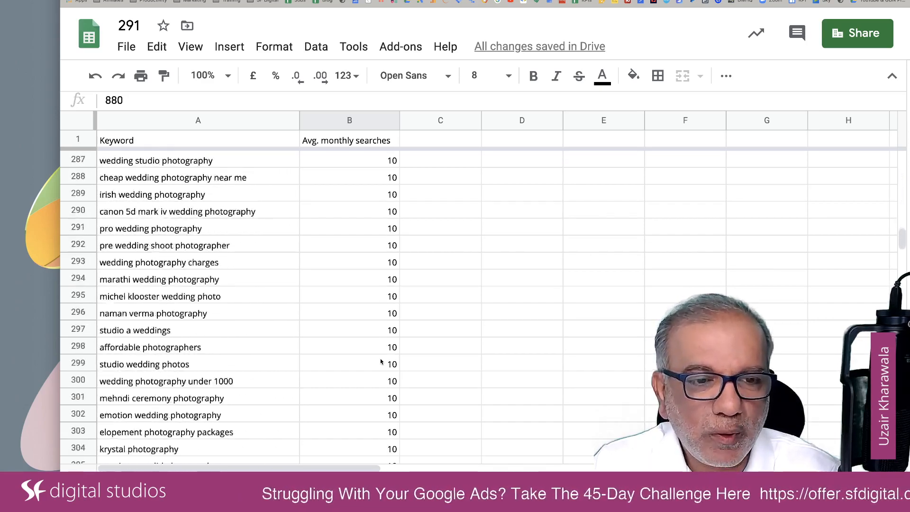
scroll(381, 362, "down", 2)
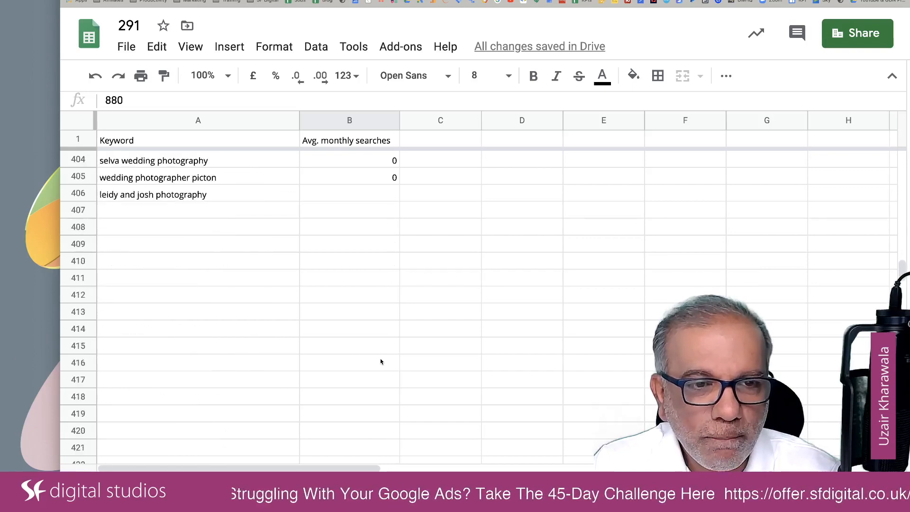
scroll(381, 361, "up", 4)
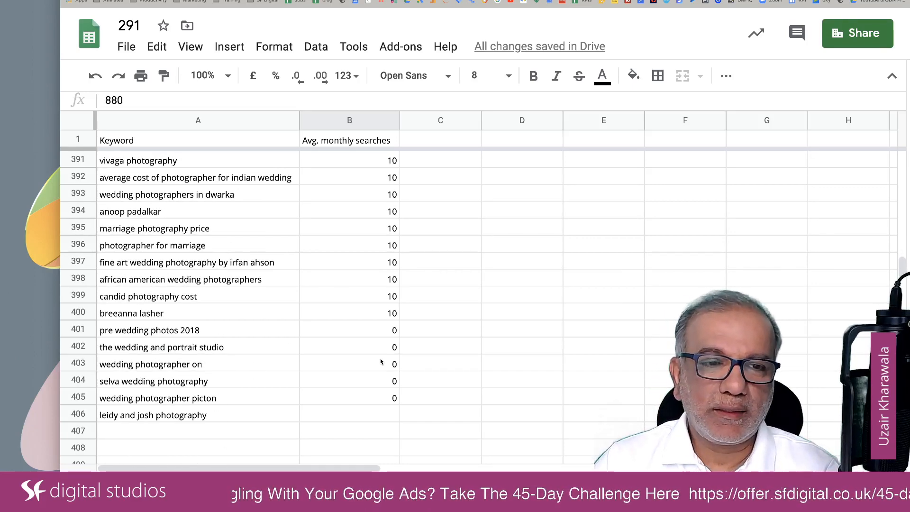
scroll(380, 362, "up", 20)
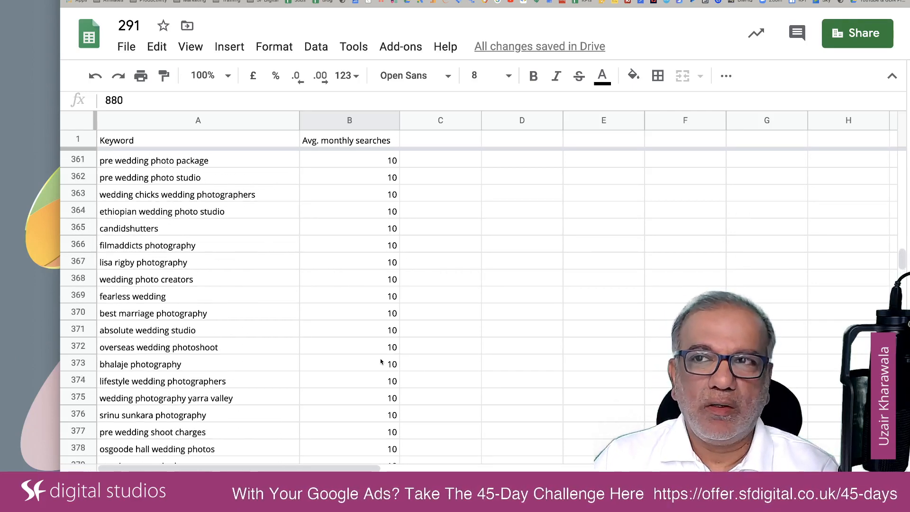
scroll(381, 361, "up", 20)
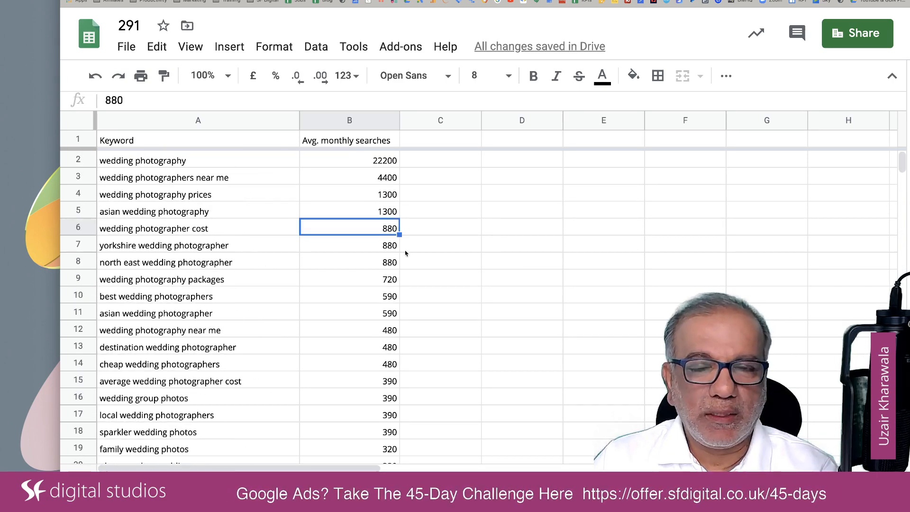
Highlight the keywords in A2:A18 and compare the most searched terms with those further down the list
left_click(213, 161)
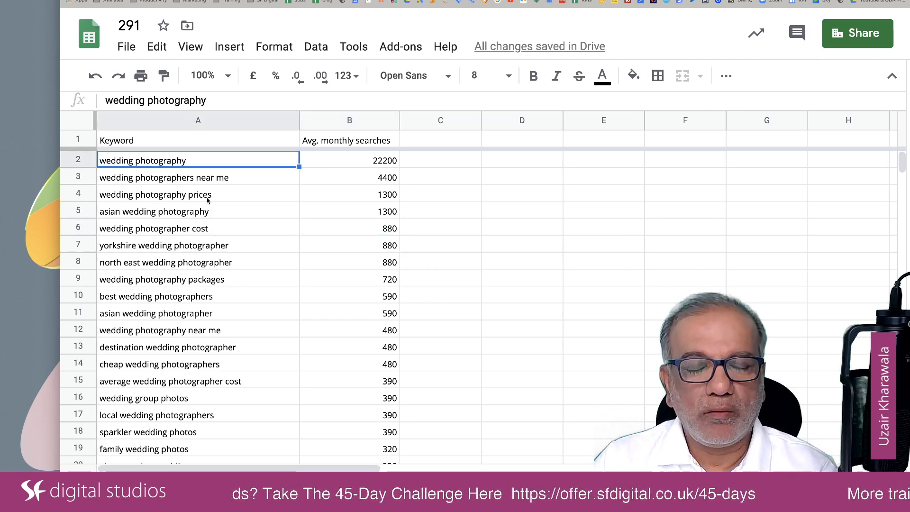
left_click(194, 434, "shift")
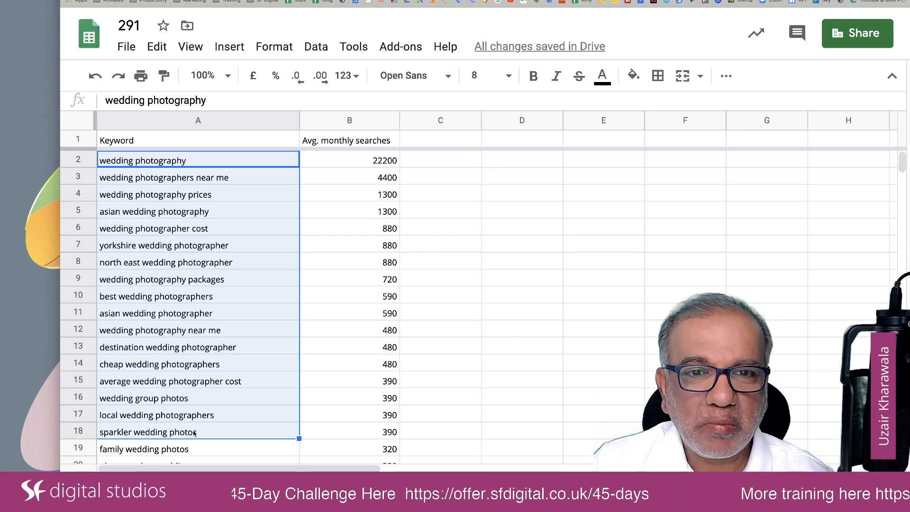
scroll(194, 433, "down", 20)
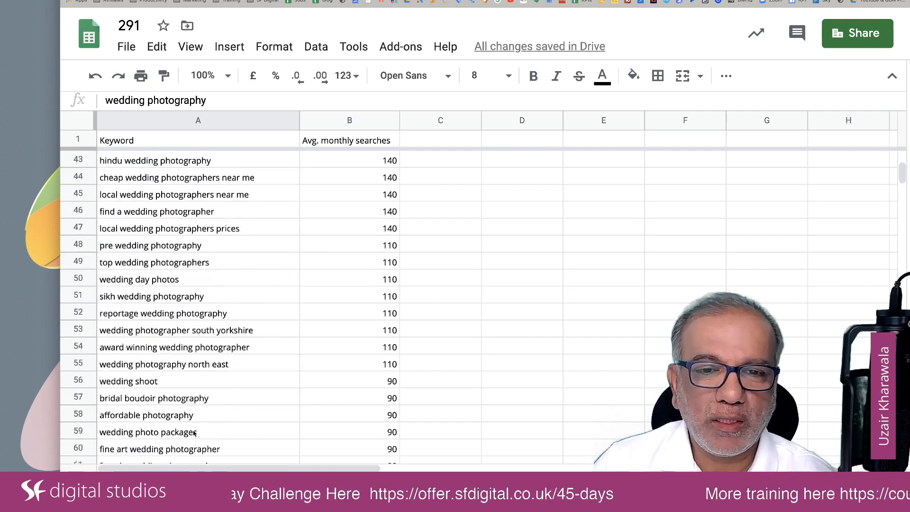
scroll(194, 433, "down", 1)
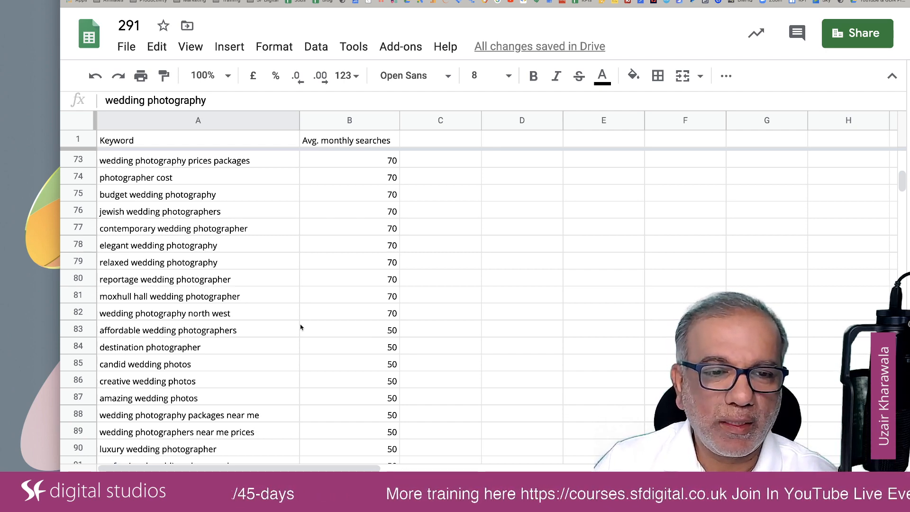
scroll(308, 299, "up", 20)
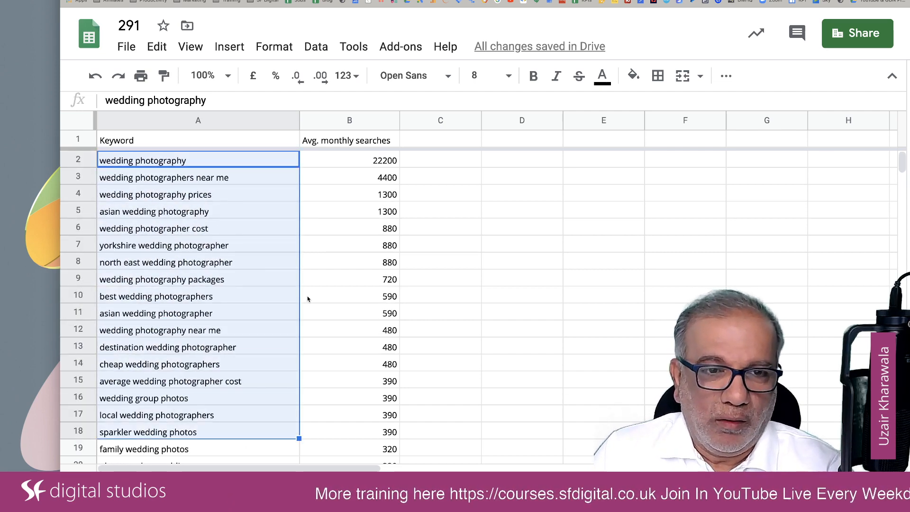
left_click(169, 179)
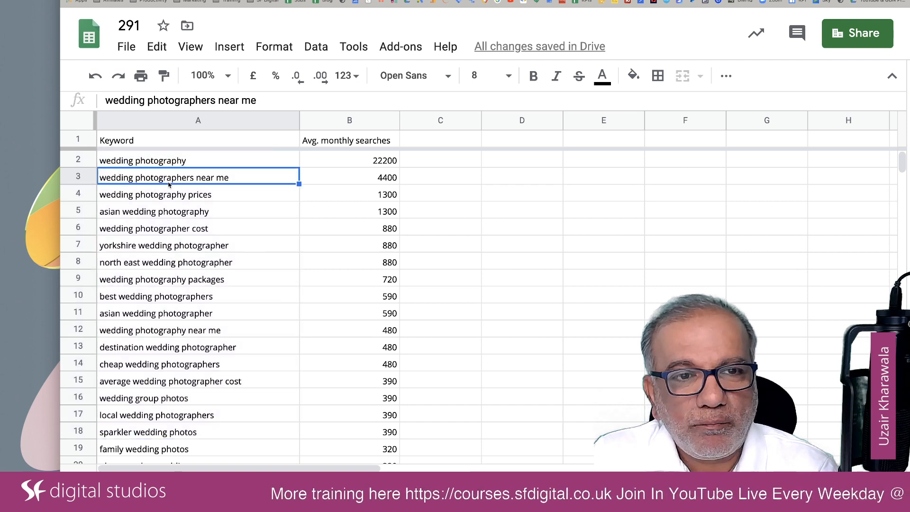
left_click(156, 160)
left_click(174, 195)
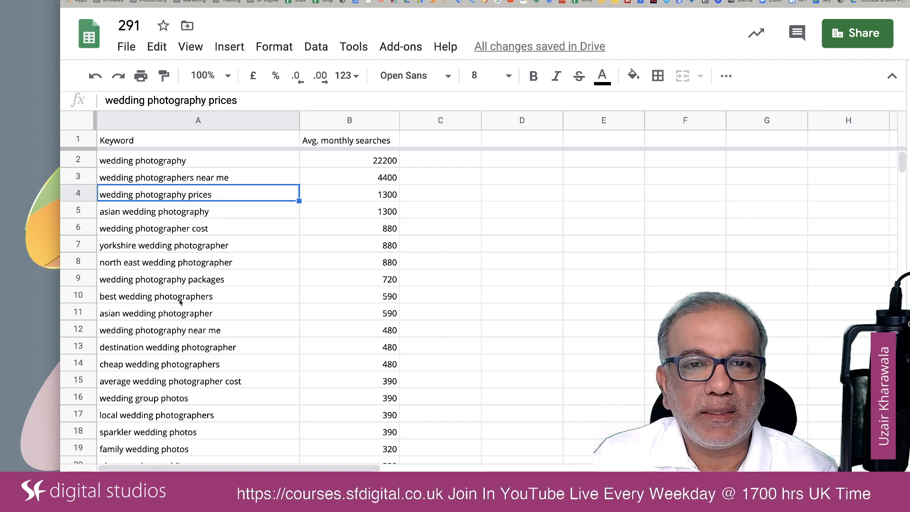
Copy the keywords and average monthly searches from columns A and B, leaving out the header row
left_click(160, 120)
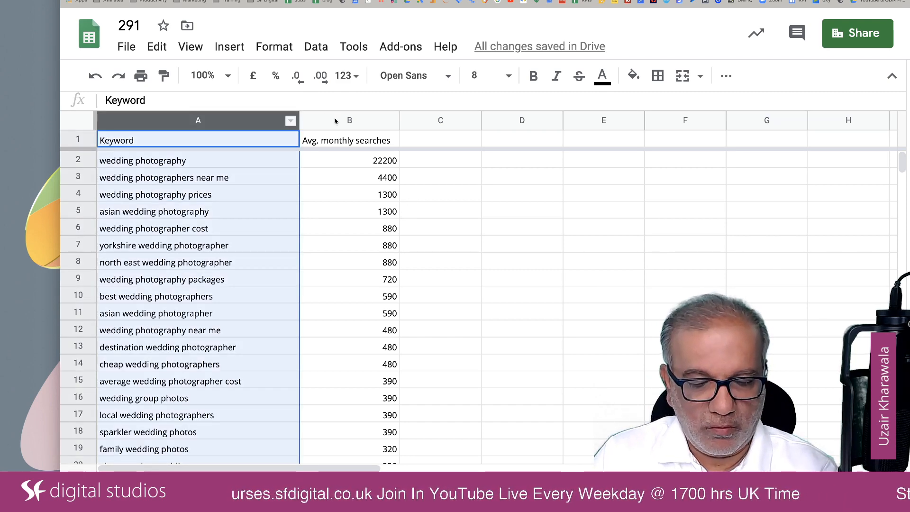
left_click(335, 121, "shift")
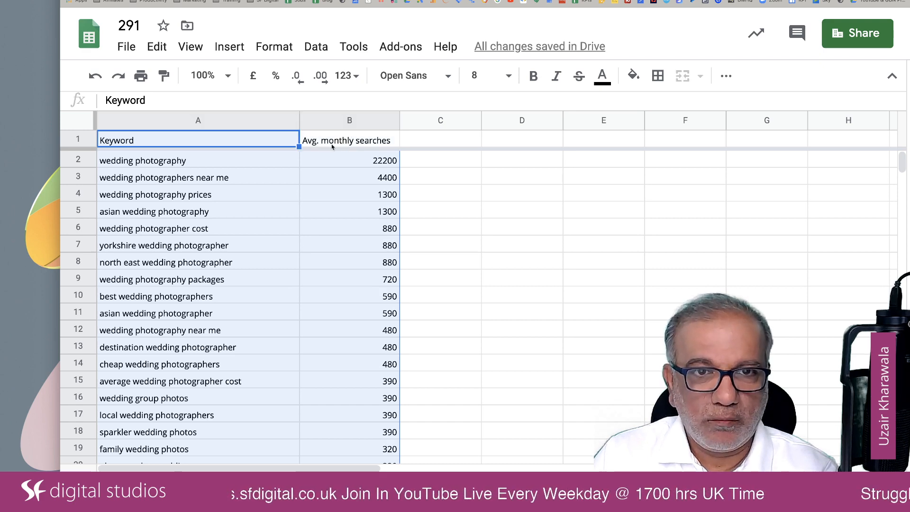
left_click(259, 143, "super")
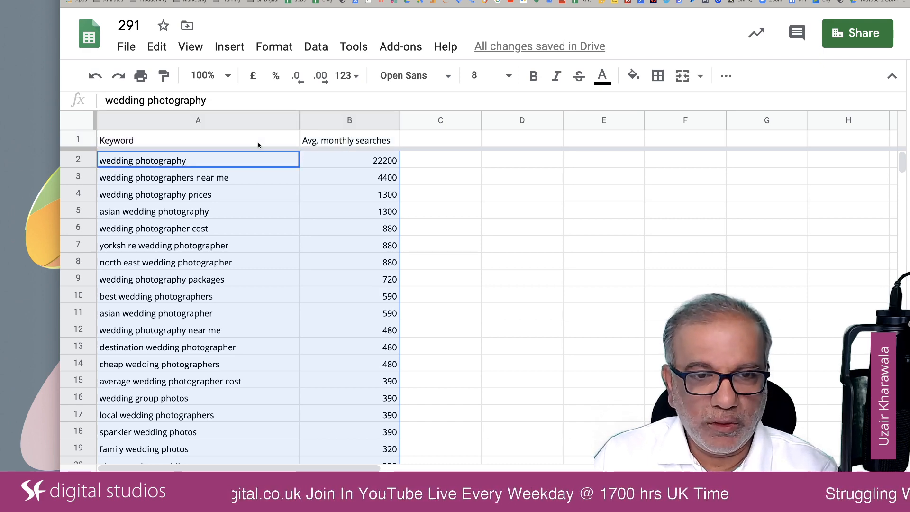
key("super+c")
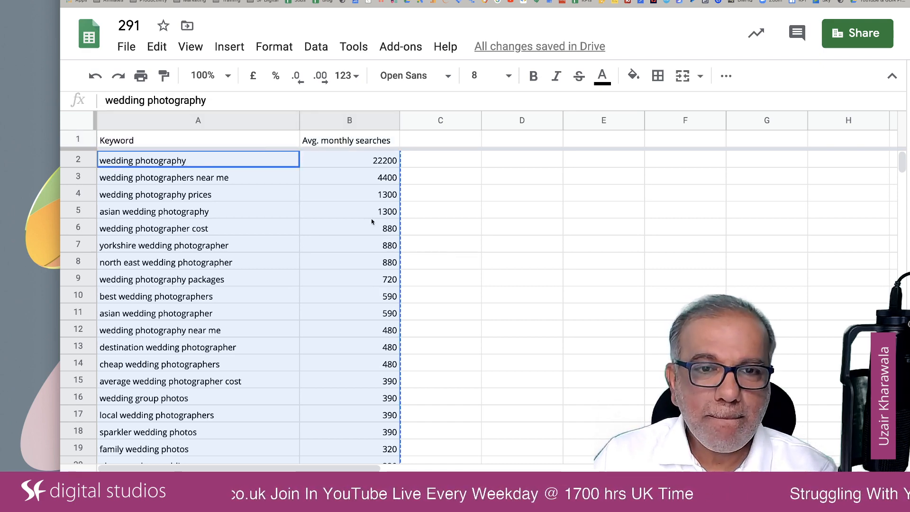
Paste the copied keywords and search numbers into the campaign grouping sheet, starting at A3 under the Keyword heading
left_click(178, 478)
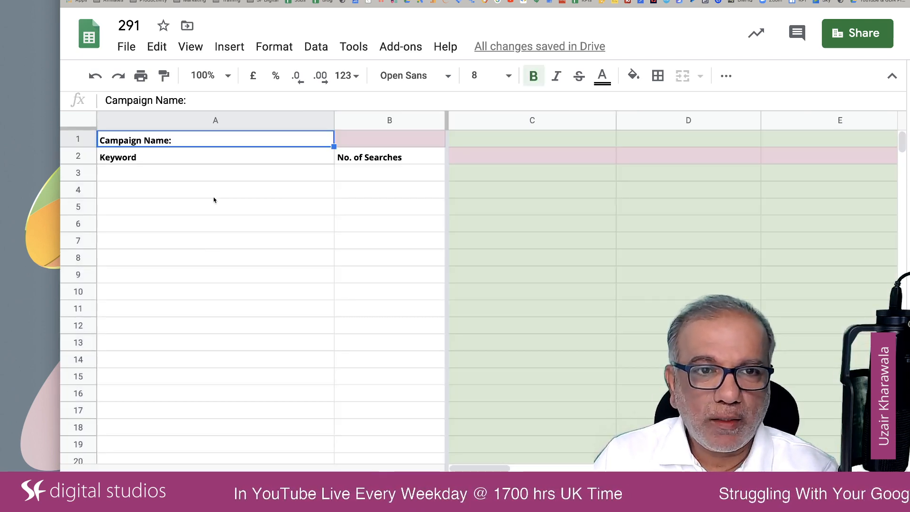
left_click(220, 171)
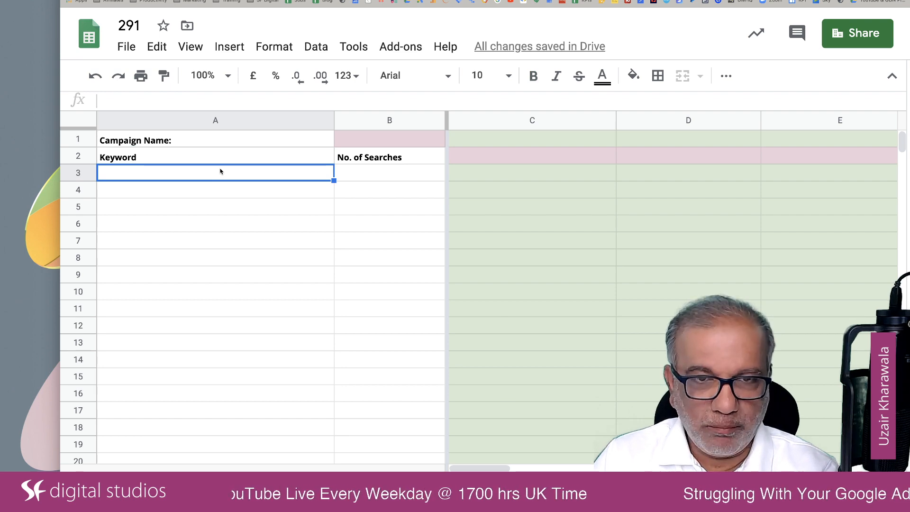
key("ctrl+v")
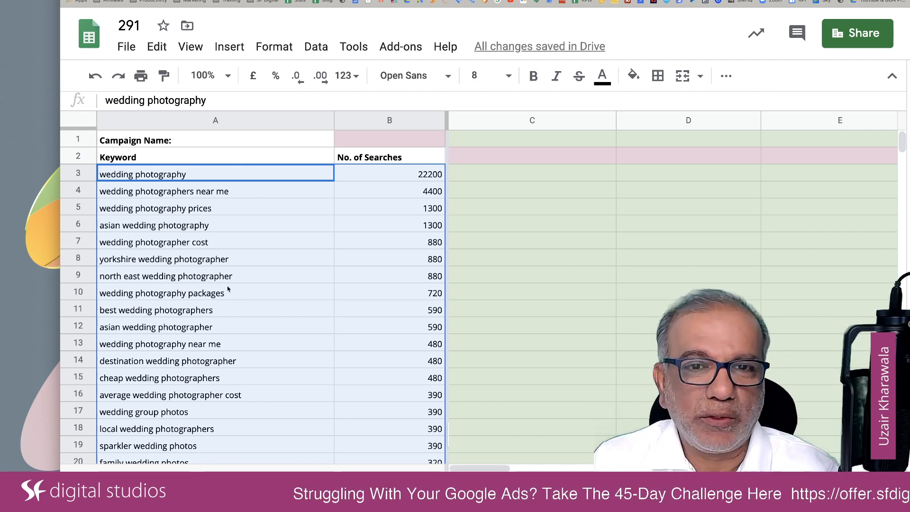
Enter "asian wedding" as the theme in C2 to group the matching keywords in column C
left_click(530, 160)
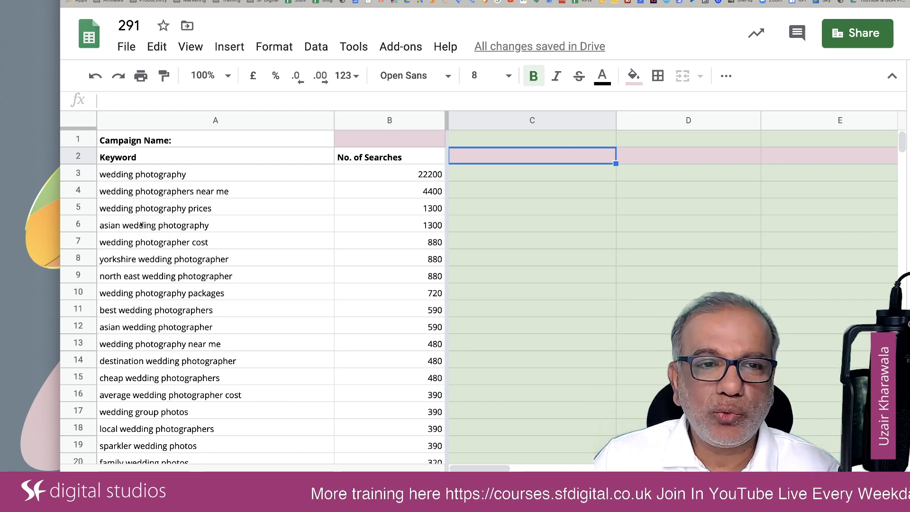
left_click(123, 261)
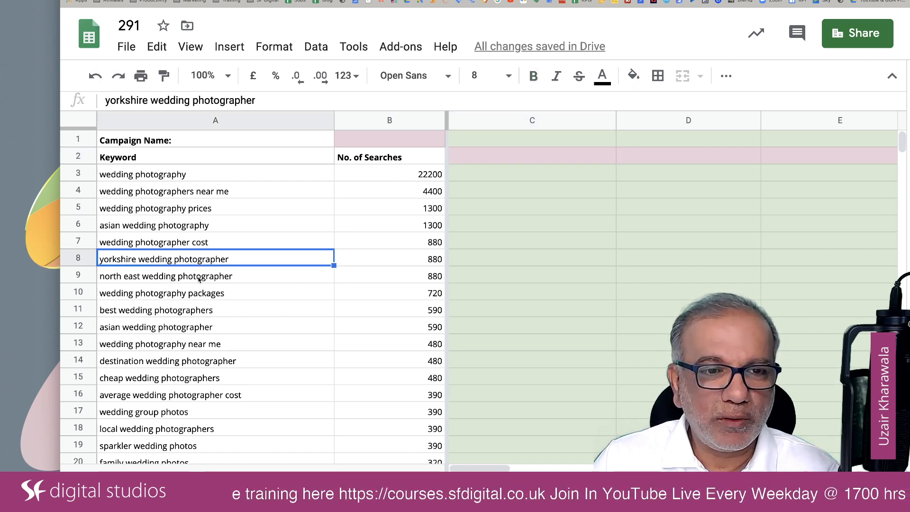
left_click(189, 362)
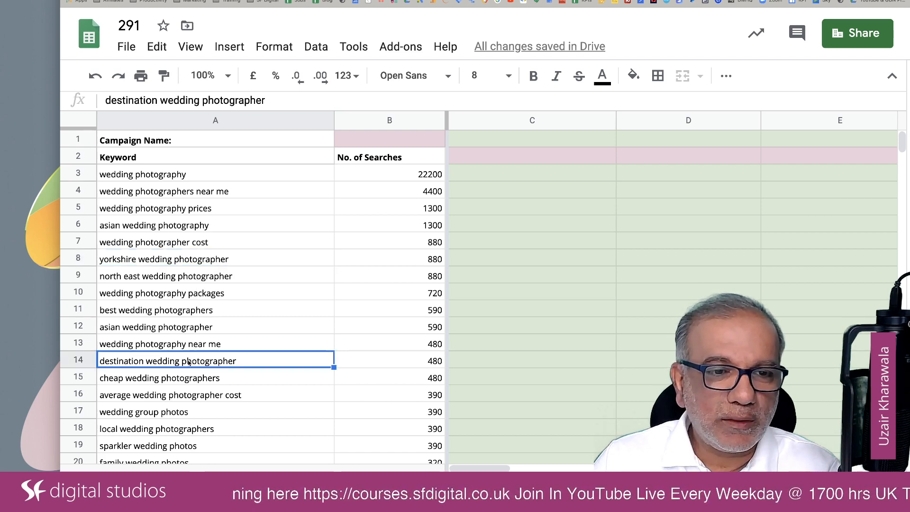
left_click(189, 434)
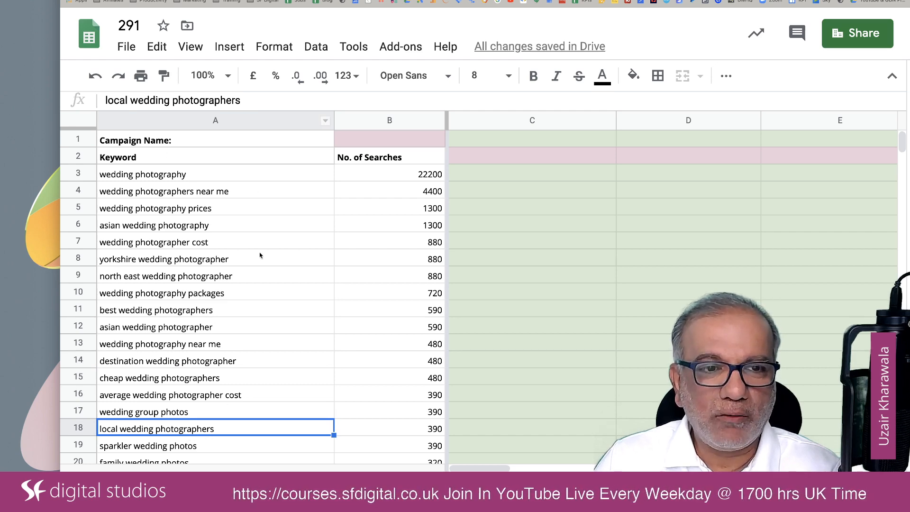
left_click(475, 158)
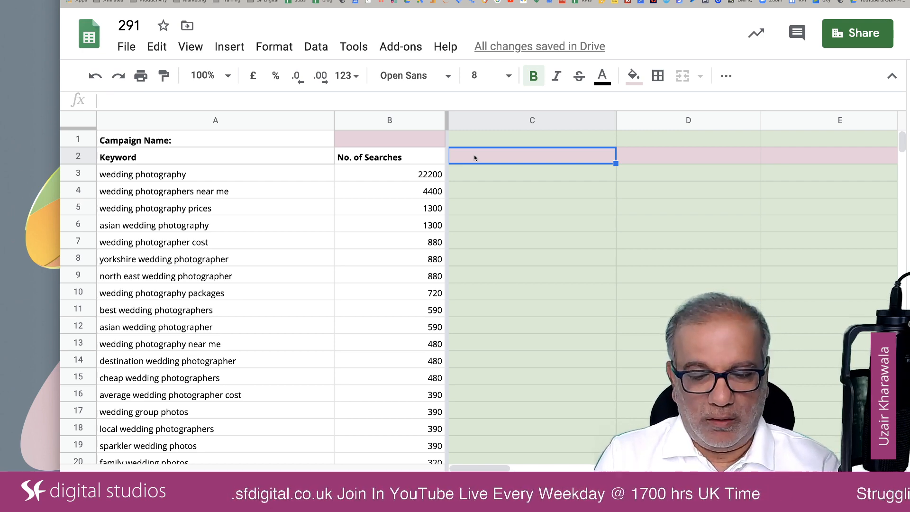
type("asian we")
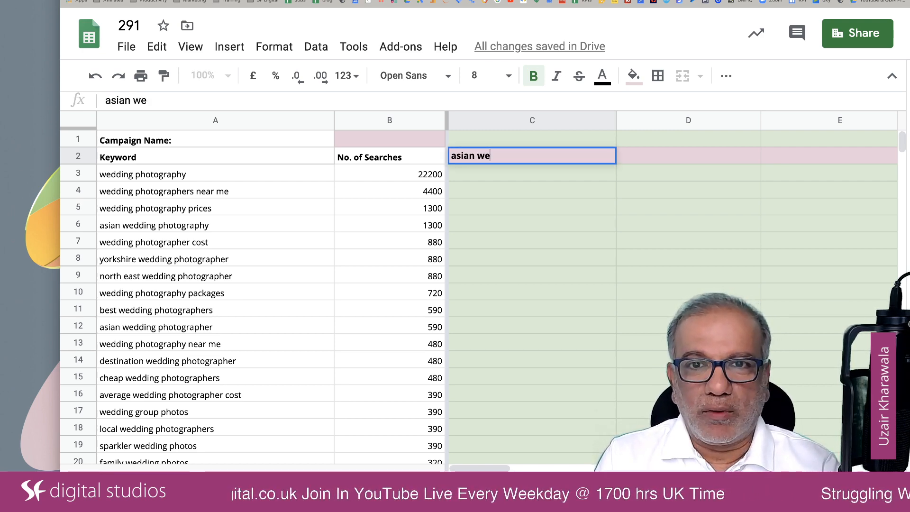
type("dding")
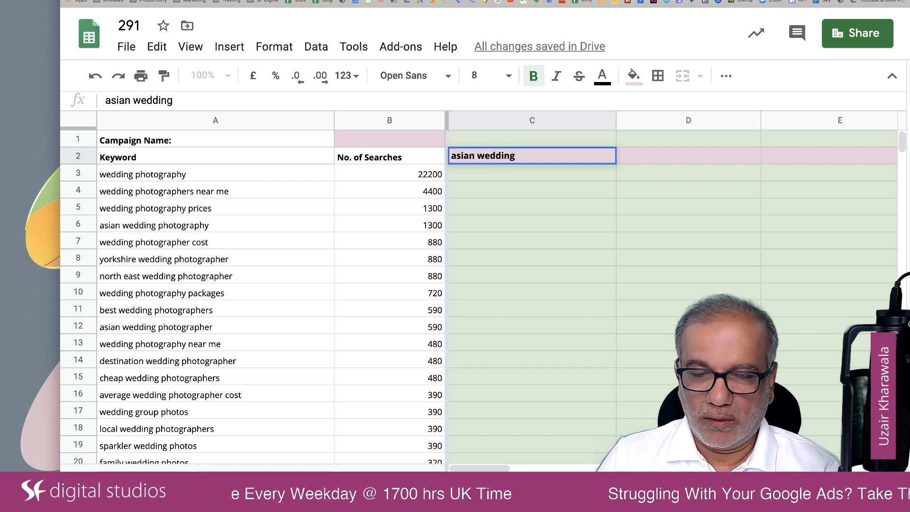
key("Return")
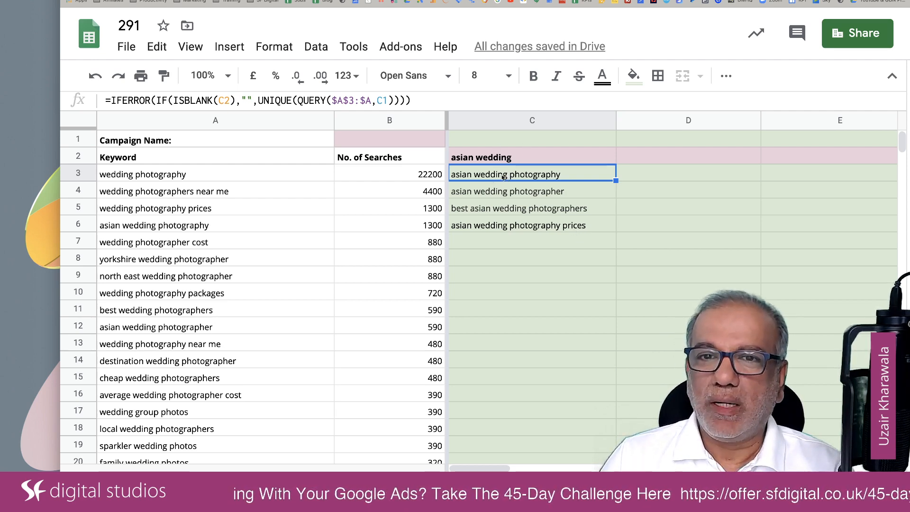
left_click(481, 161)
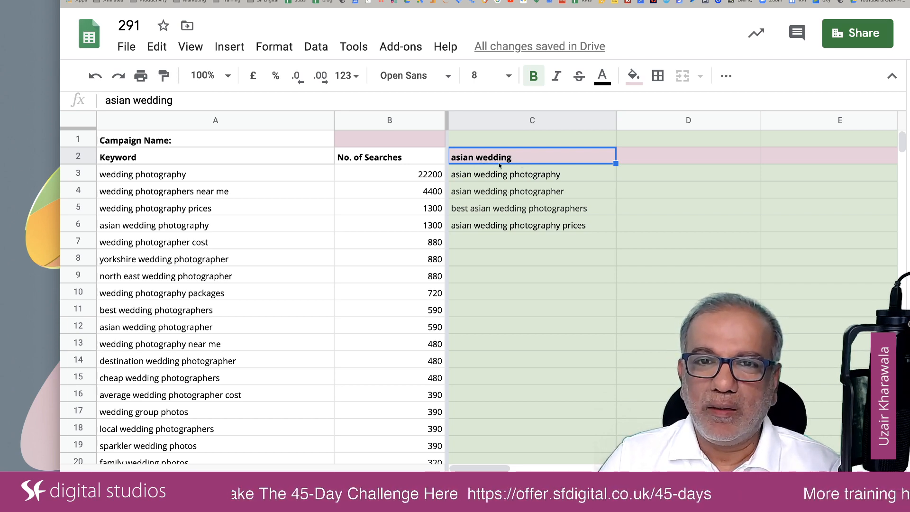
Select the heading cell D2 for a second keyword theme
left_click(671, 157)
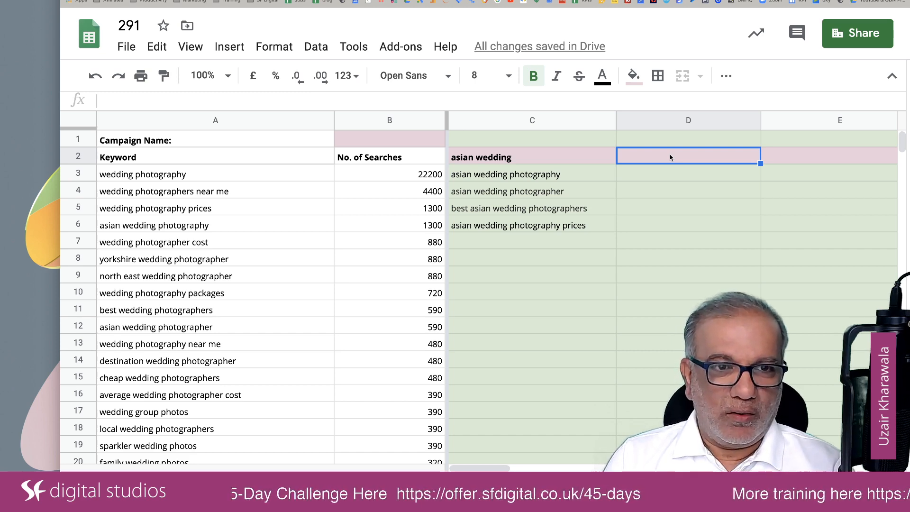
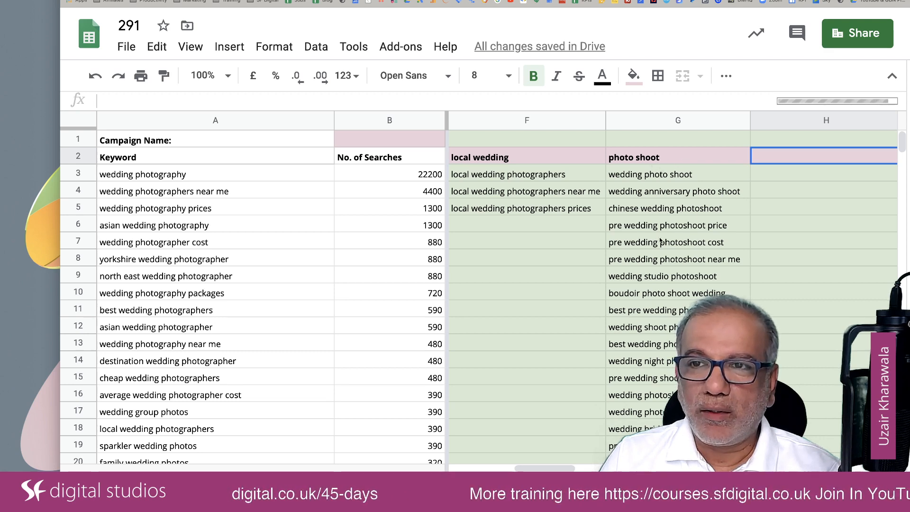
Enter "creative wedding" as the theme in H2 to group the matching keywords in column H
scroll(655, 317, "down", 5)
scroll(491, 362, "up", 5)
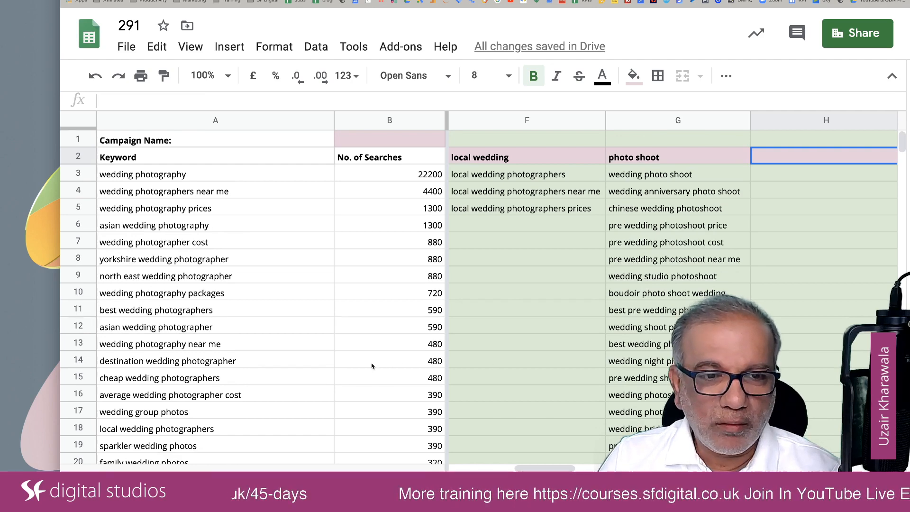
scroll(372, 365, "down", 4)
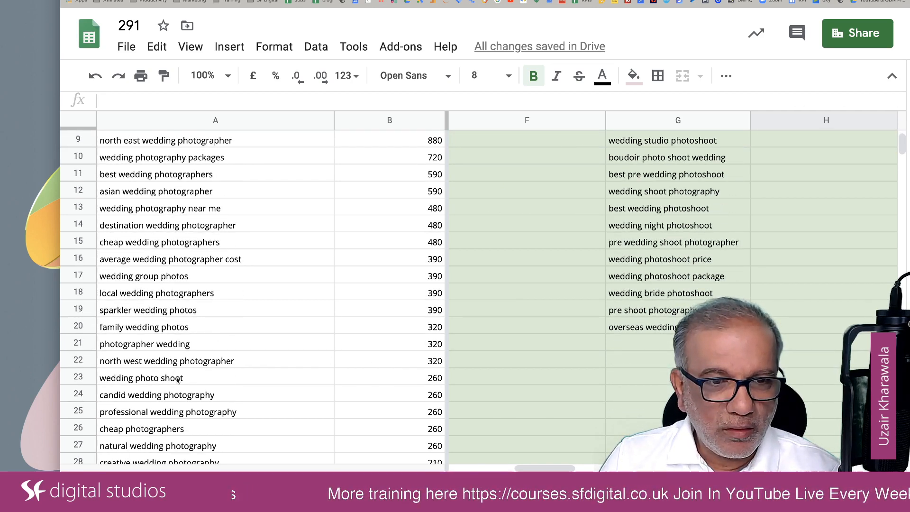
scroll(176, 379, "down", 3)
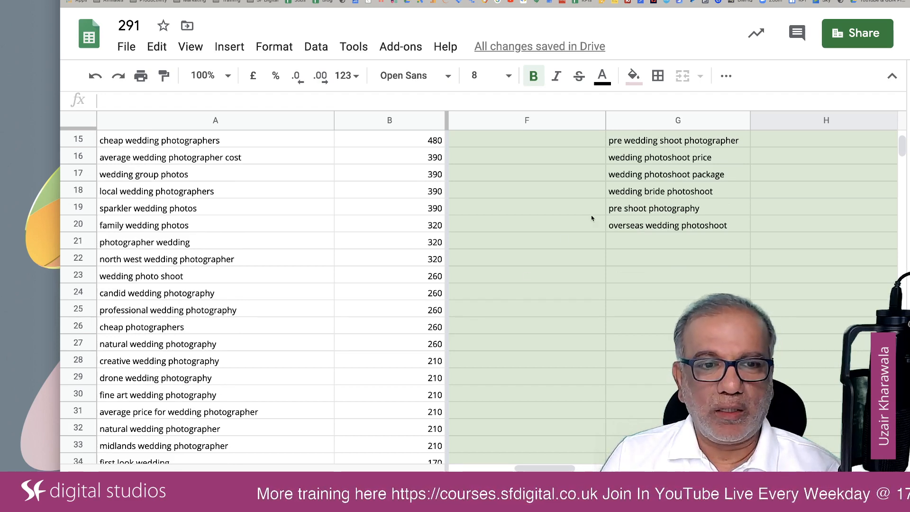
scroll(590, 218, "up", 7)
type("c")
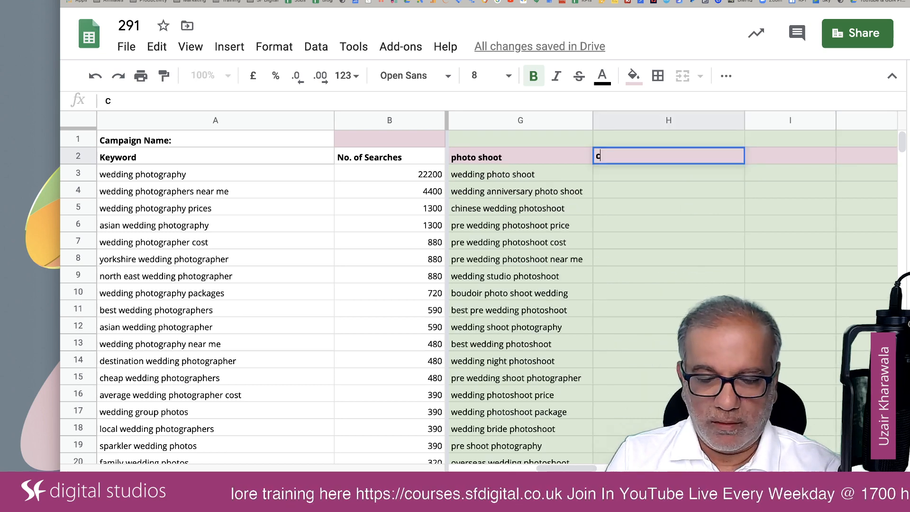
type("reative wedding")
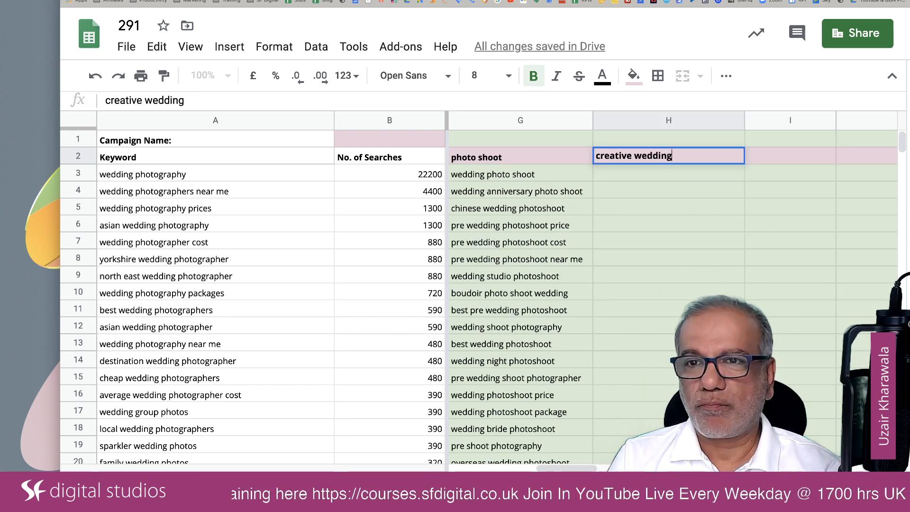
key("Tab")
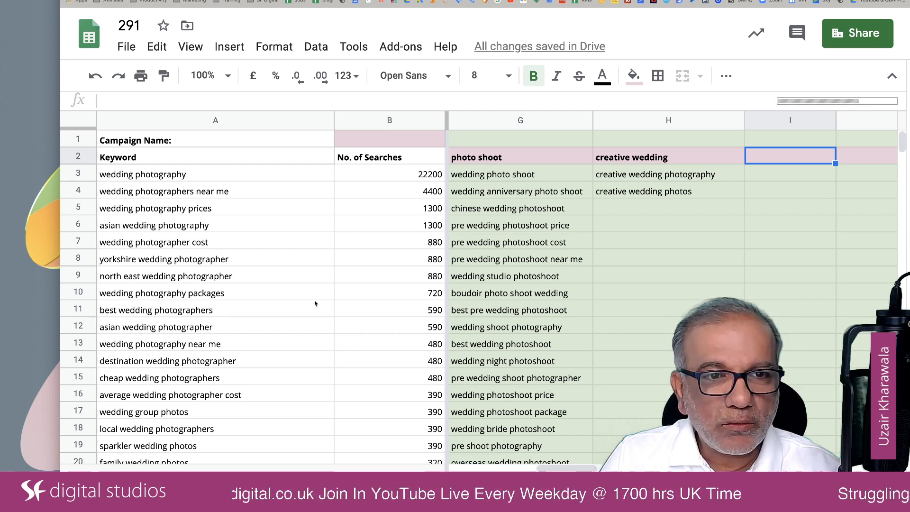
Enter "wedding cost" as the theme in I2 to group the cost-related keywords in column I
type("we")
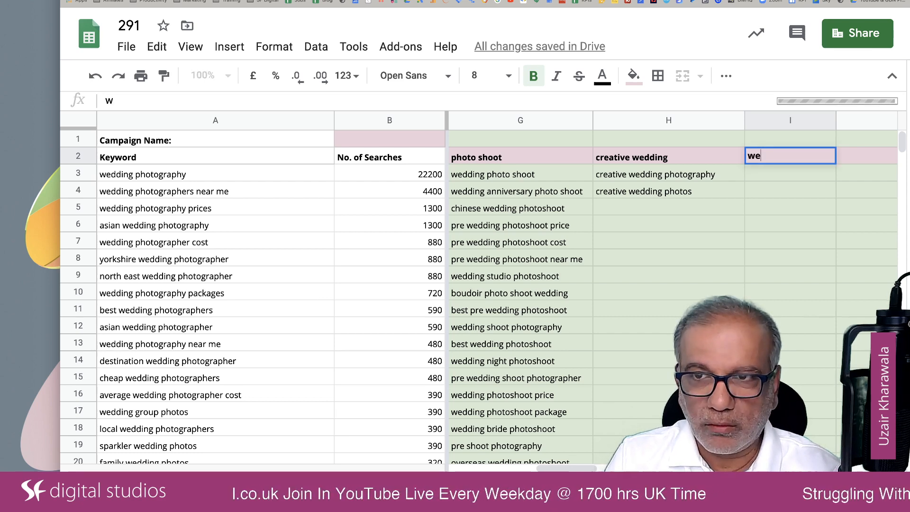
type("dding cost")
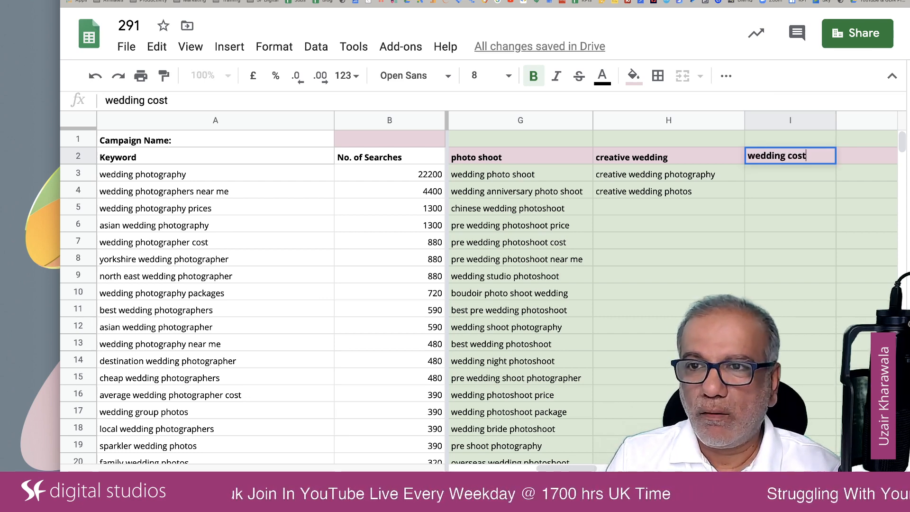
key("Return")
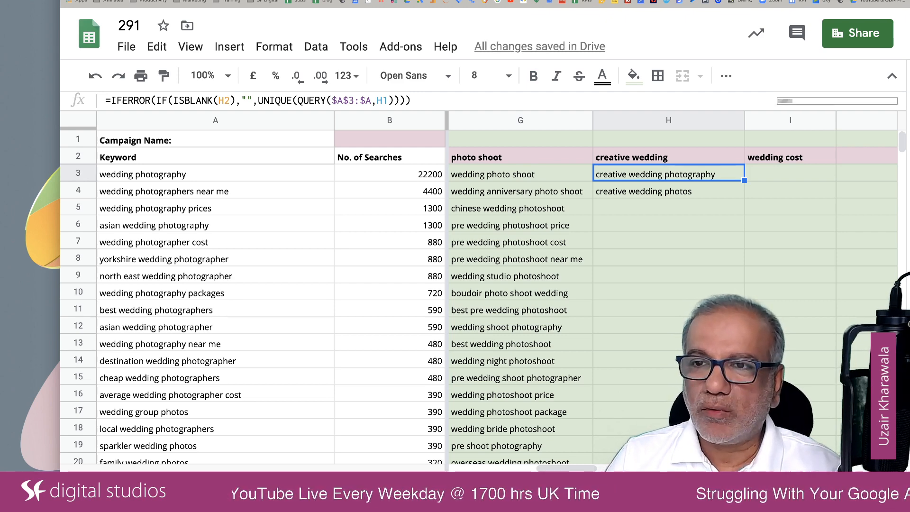
Narrow column A and widen column I to fit its keywords, allowing the protected edit and silencing the warning for 5 minutes
scroll(789, 199, "right", 3)
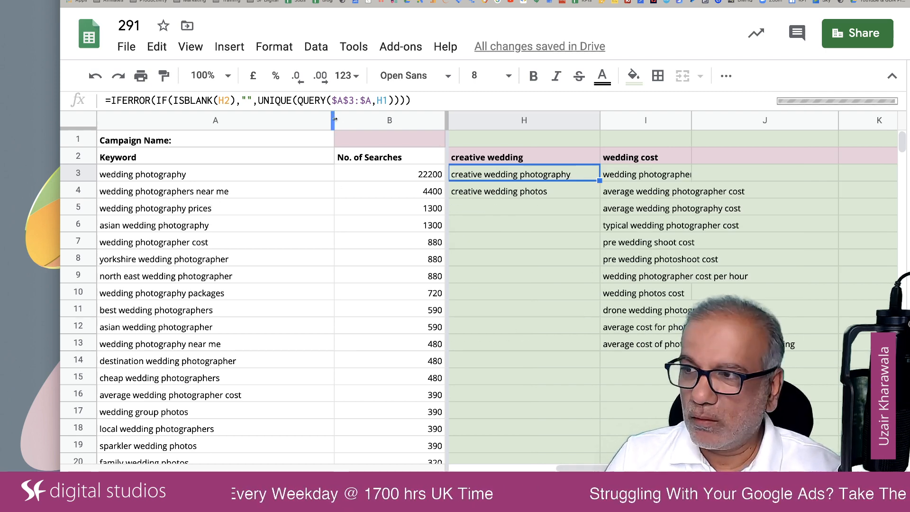
left_click_drag(334, 120, 274, 123)
left_click_drag(631, 120, 740, 149)
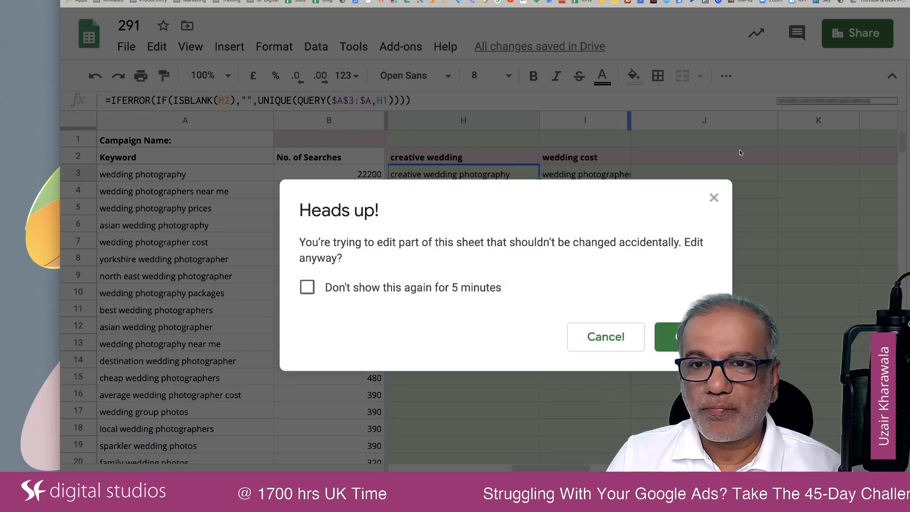
left_click(420, 287)
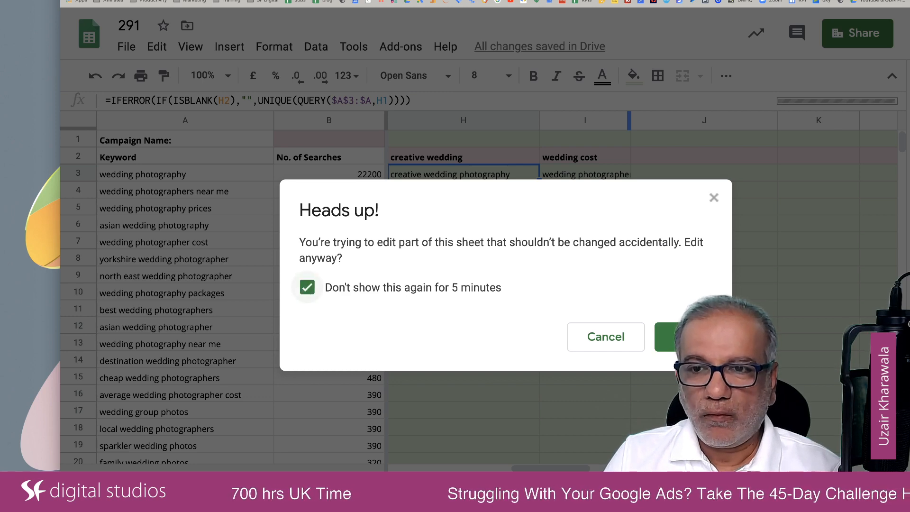
left_click(692, 336)
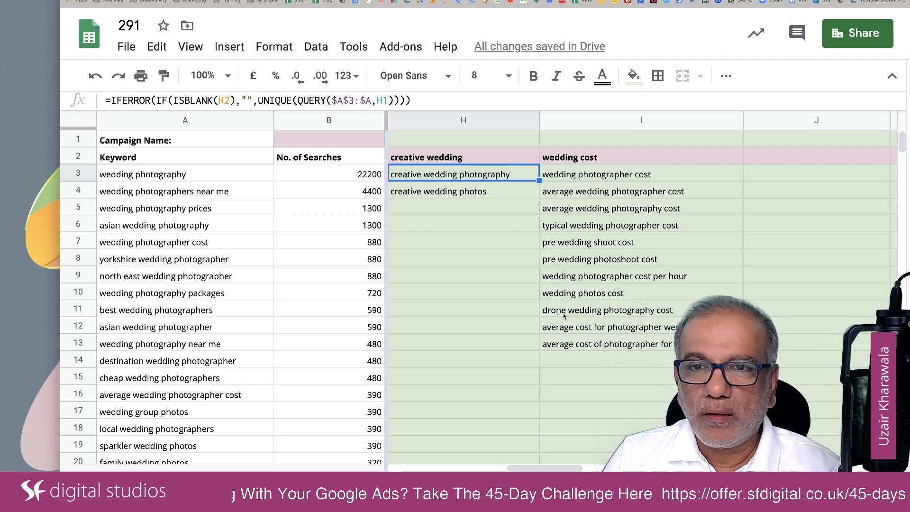
Enter "drone wedding" as the theme in J2 to group the drone keywords in column J
left_click(795, 159)
type("dron")
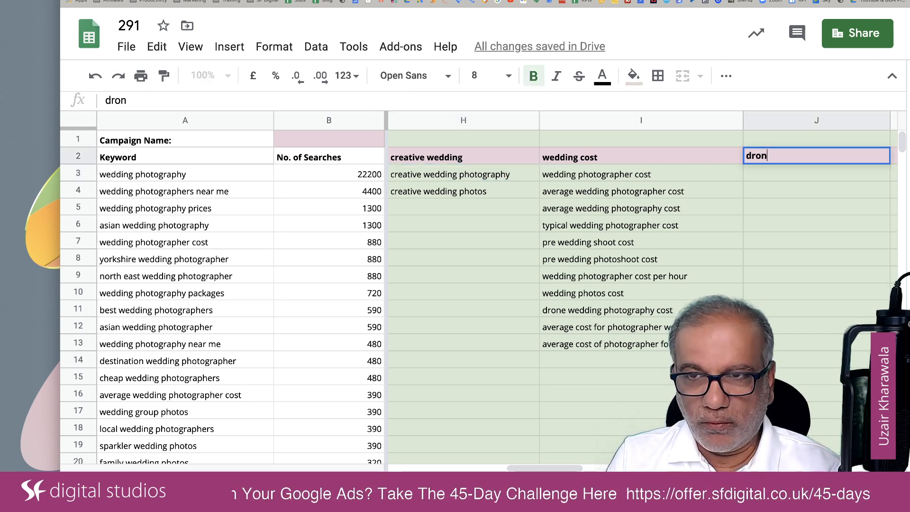
type("e wedding")
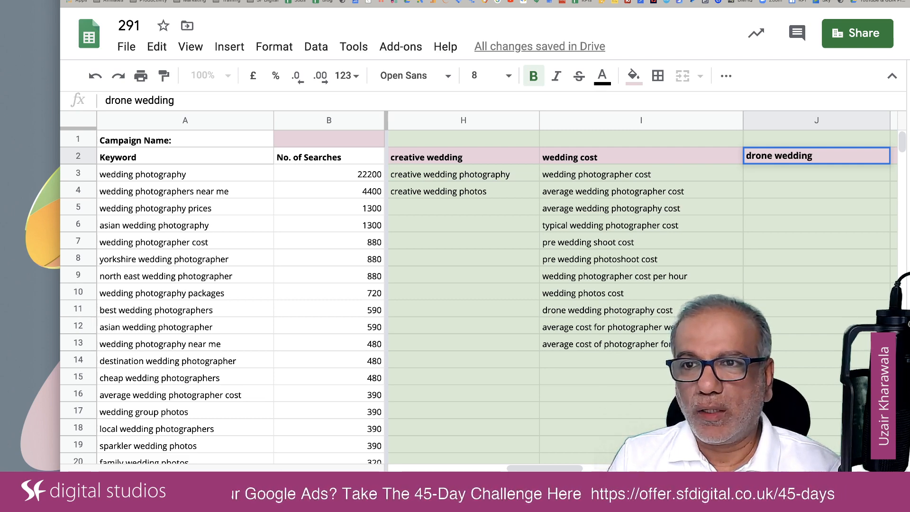
key("Tab")
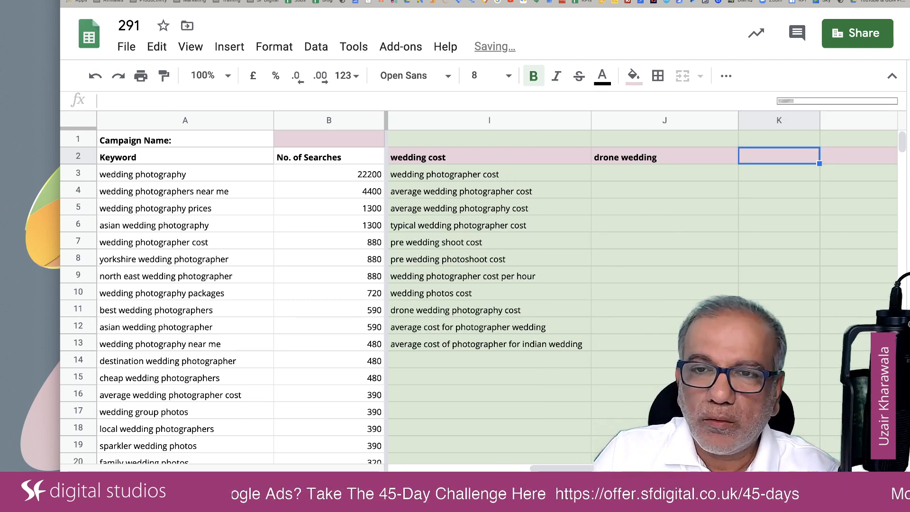
left_click(640, 162)
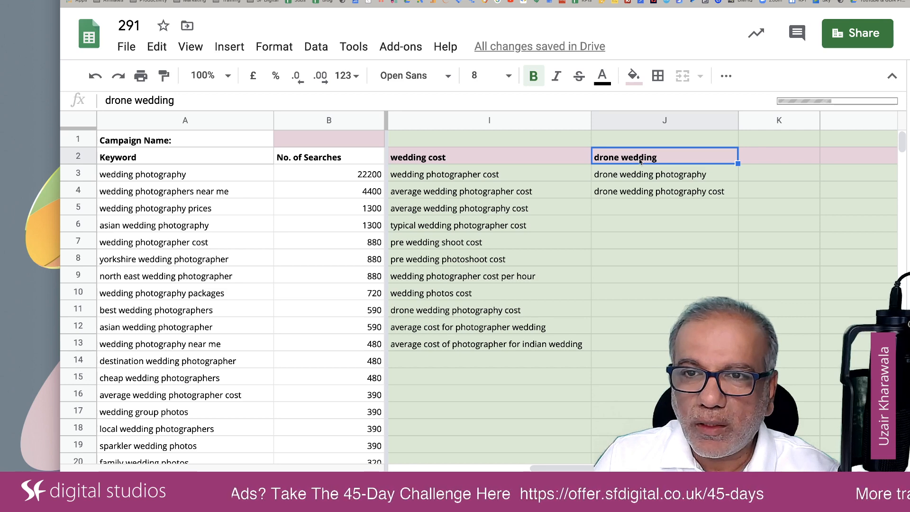
double_click(640, 161)
key("Delete")
type("e")
key("Tab")
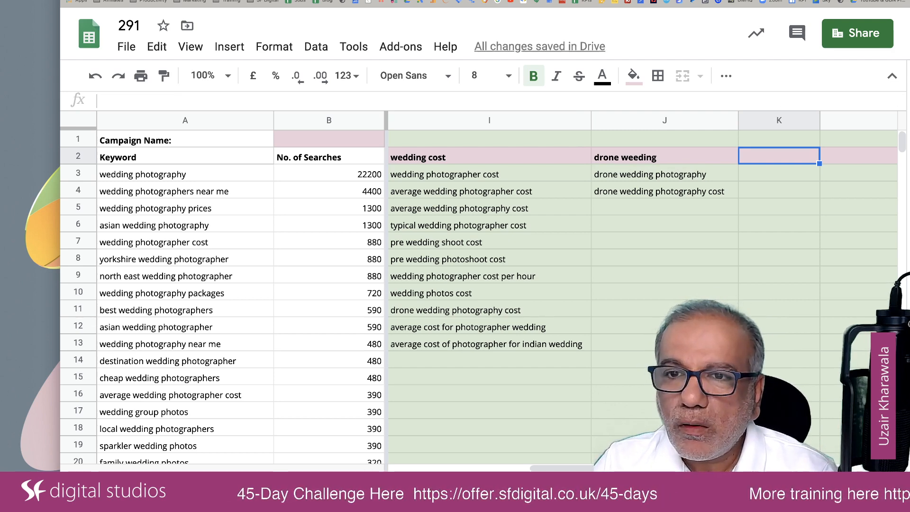
left_click(646, 157)
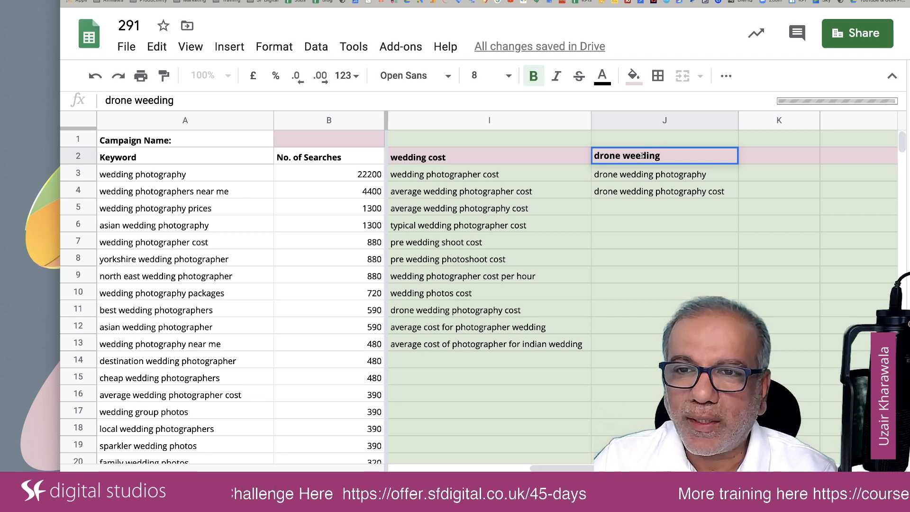
double_click(644, 157)
key("BackSpace")
type("d")
key("Tab")
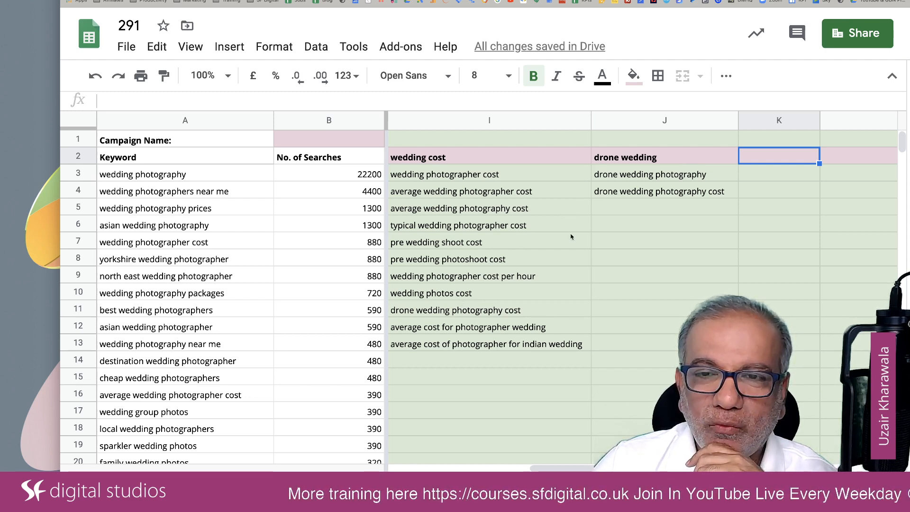
Enter "wedding packages" as the theme in K2 and widen column K to fit its grouped keywords
scroll(554, 211, "left", 10)
scroll(555, 210, "right", 8)
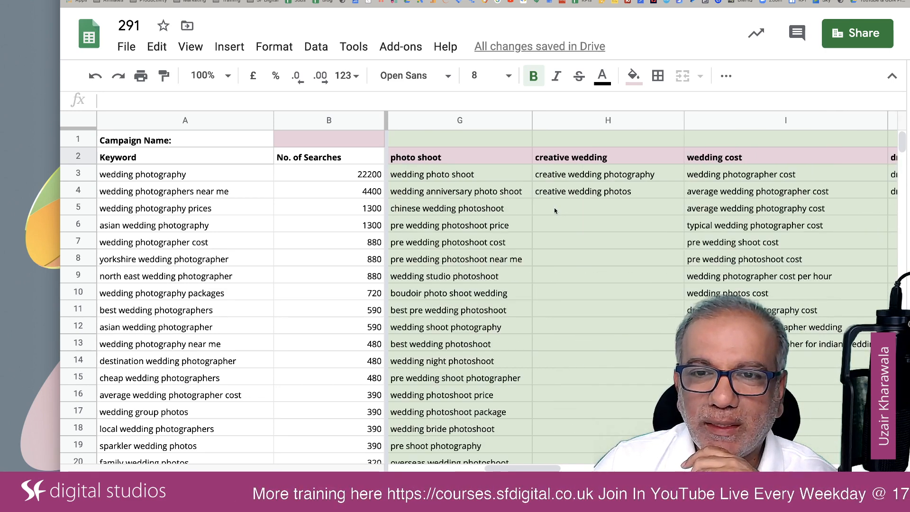
scroll(555, 210, "right", 2)
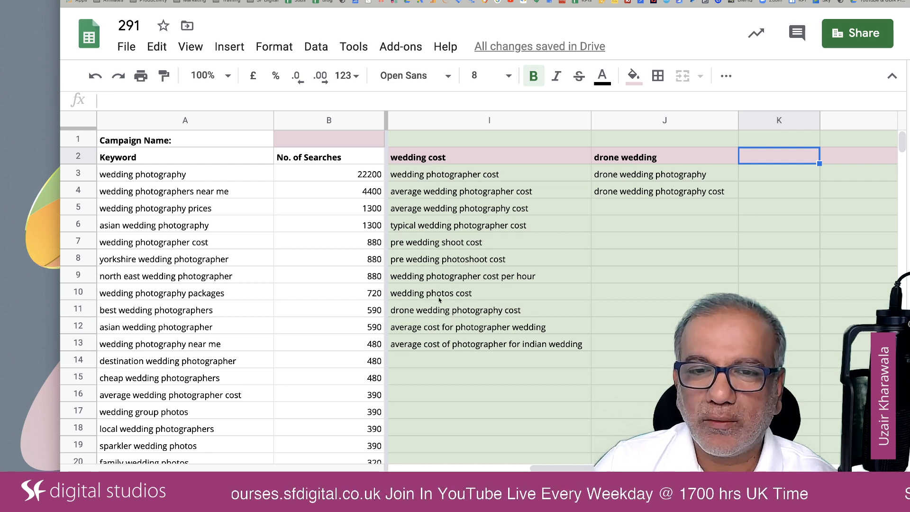
left_click(462, 310)
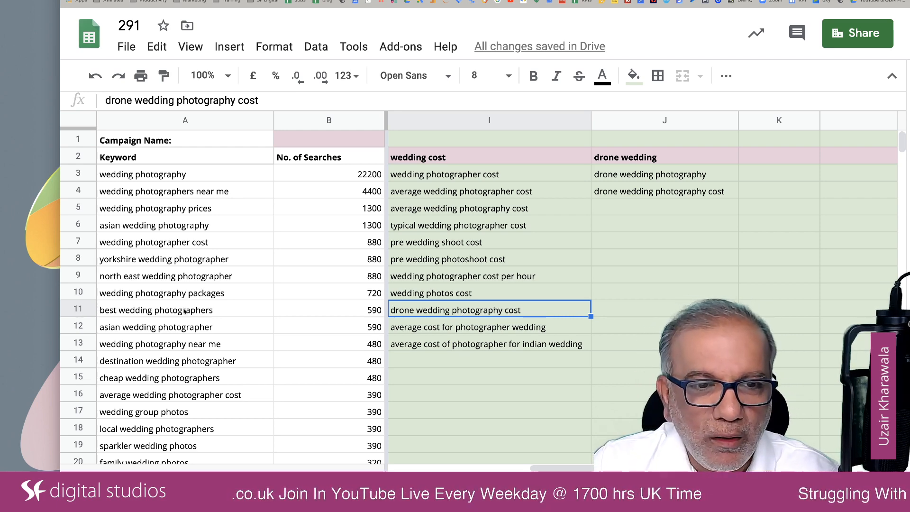
scroll(169, 312, "down", 6)
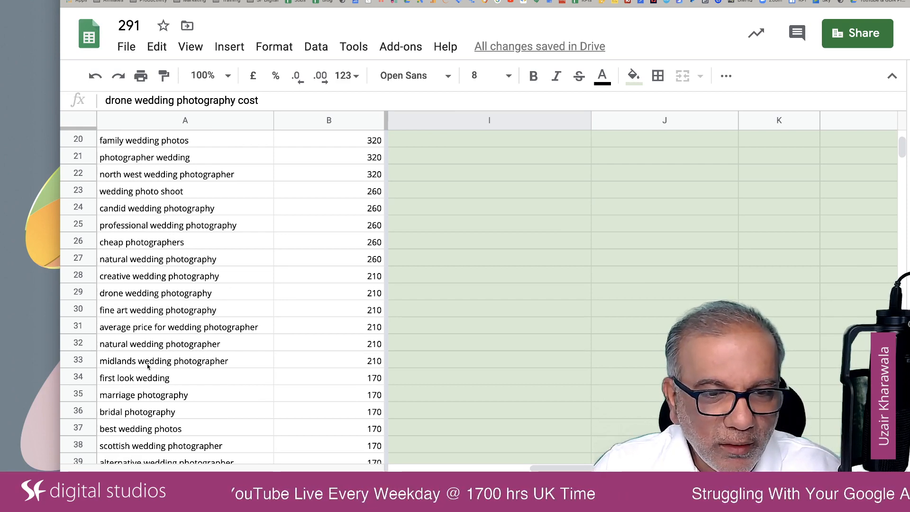
scroll(148, 366, "down", 2)
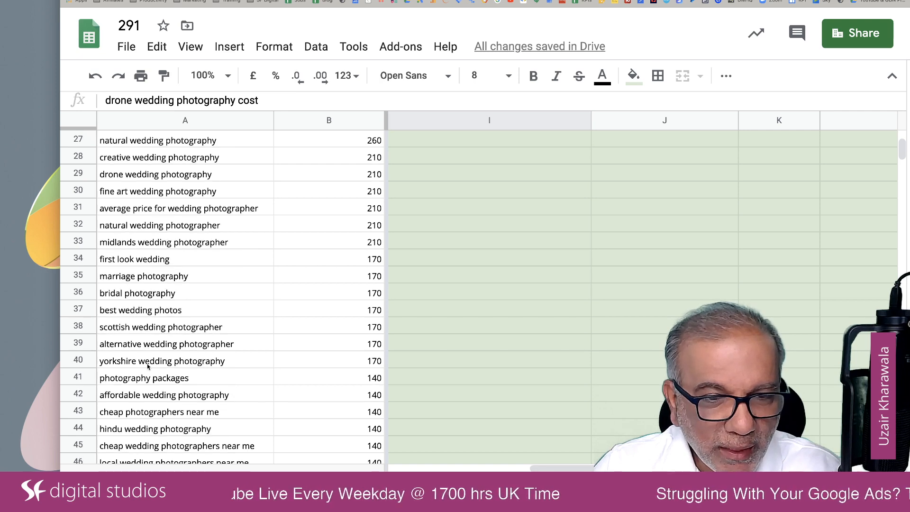
scroll(147, 365, "up", 8)
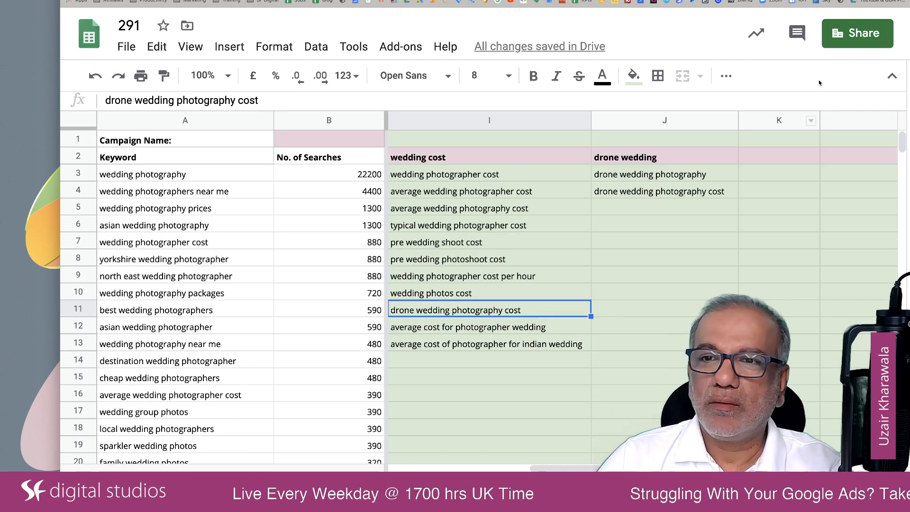
left_click(783, 153)
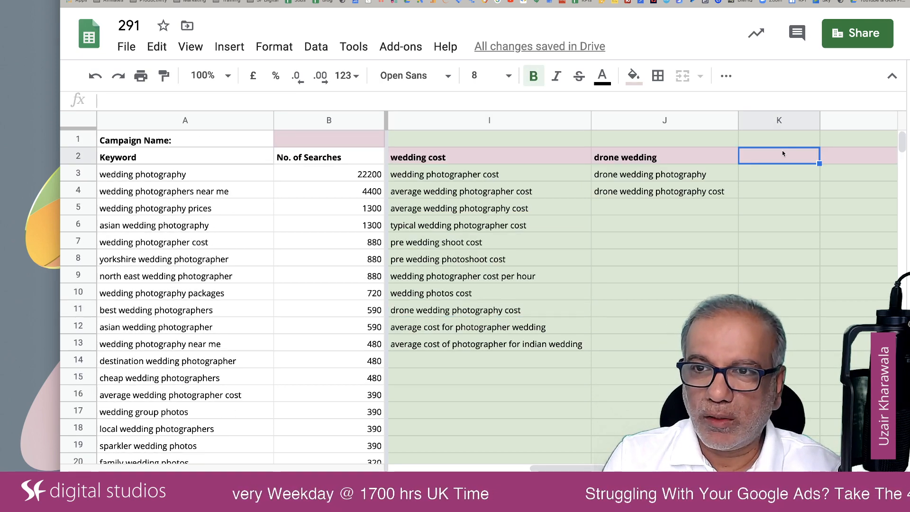
type("wedding packages")
key("Return")
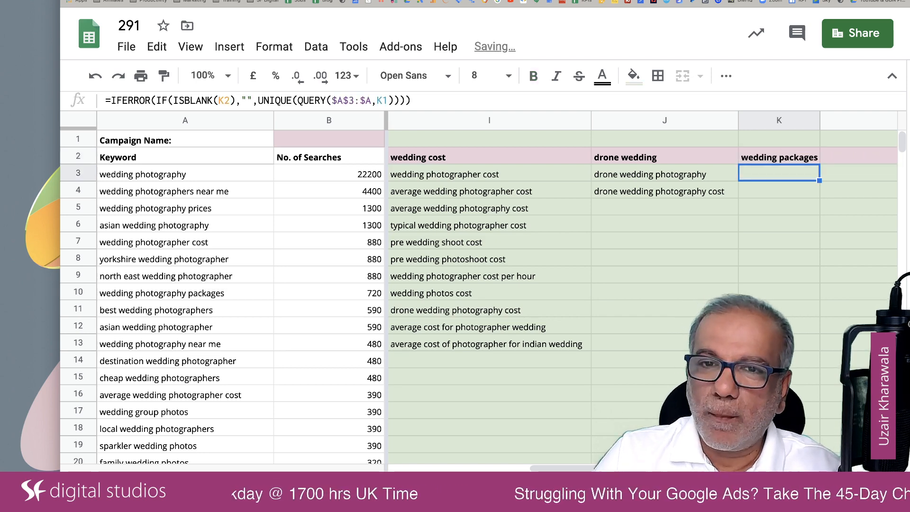
scroll(674, 207, "right", 5)
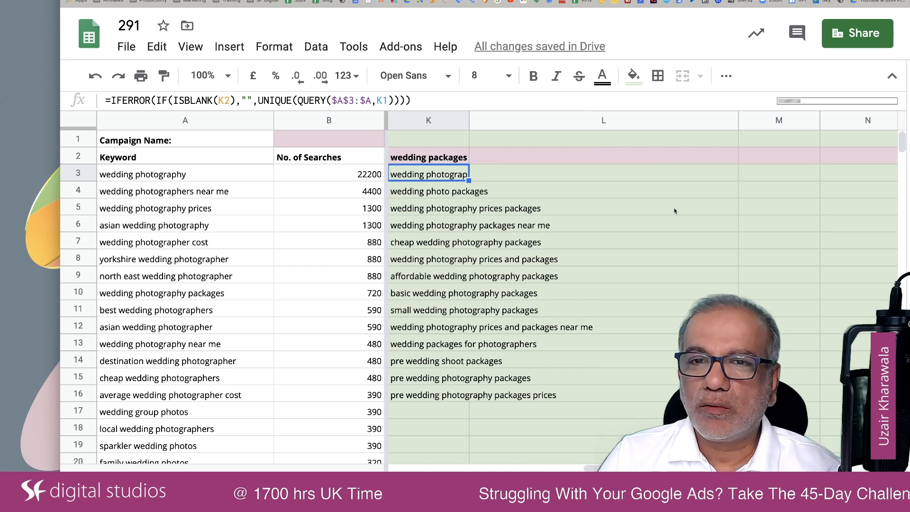
left_click_drag(468, 122, 599, 136)
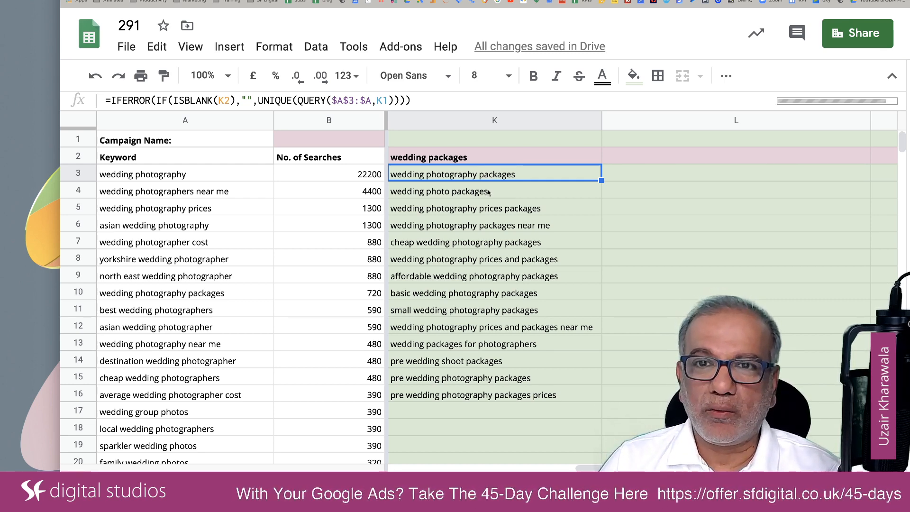
Enter "wedding discount" as the theme in L2 and narrow column L
left_click(642, 156)
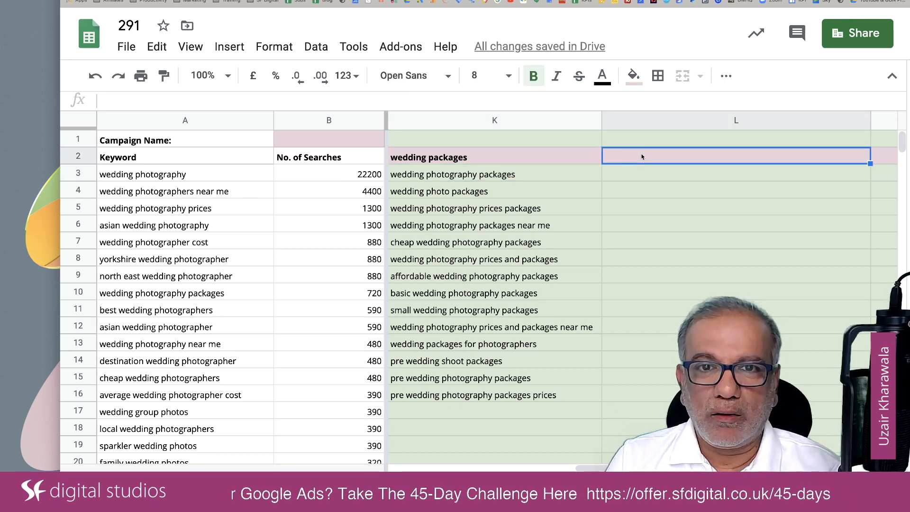
type("we")
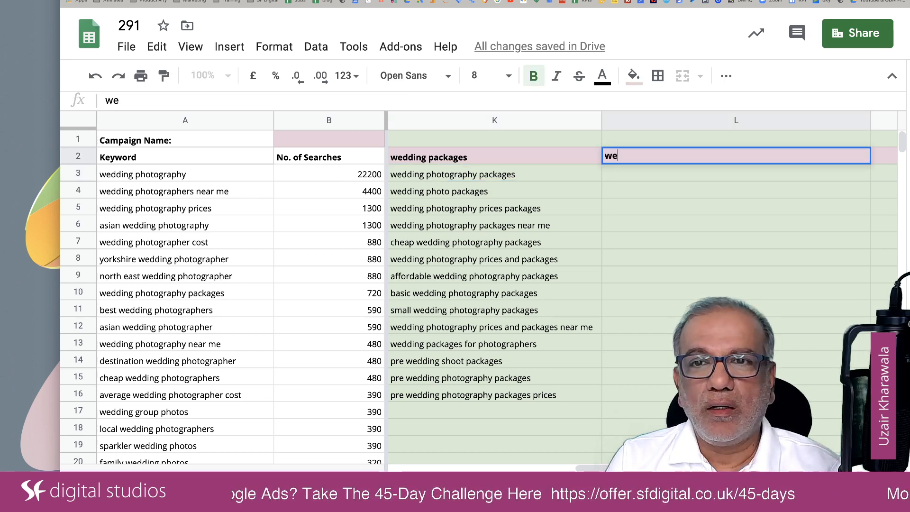
type("dding")
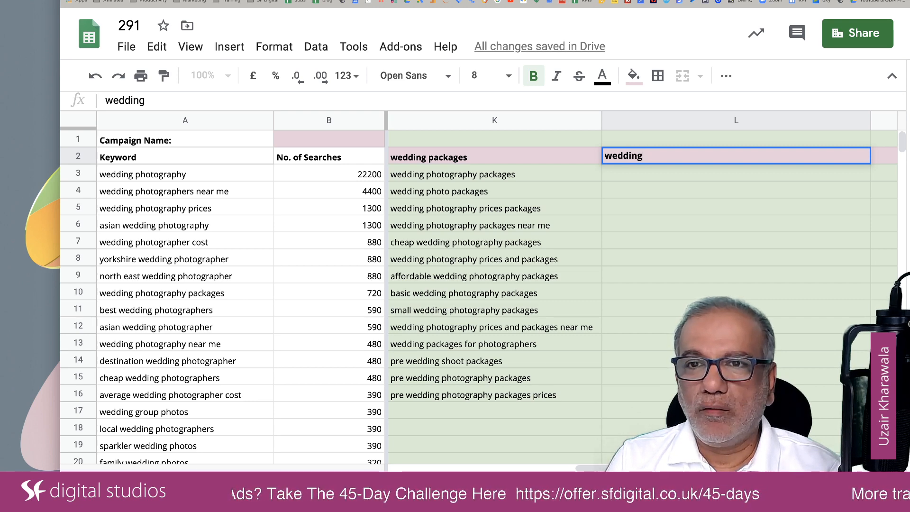
type(" discount")
key("Tab")
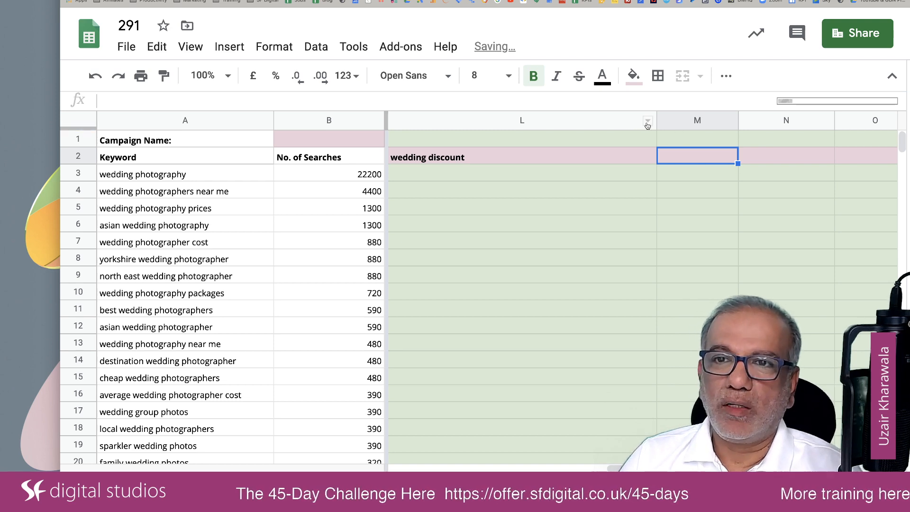
left_click_drag(656, 121, 537, 124)
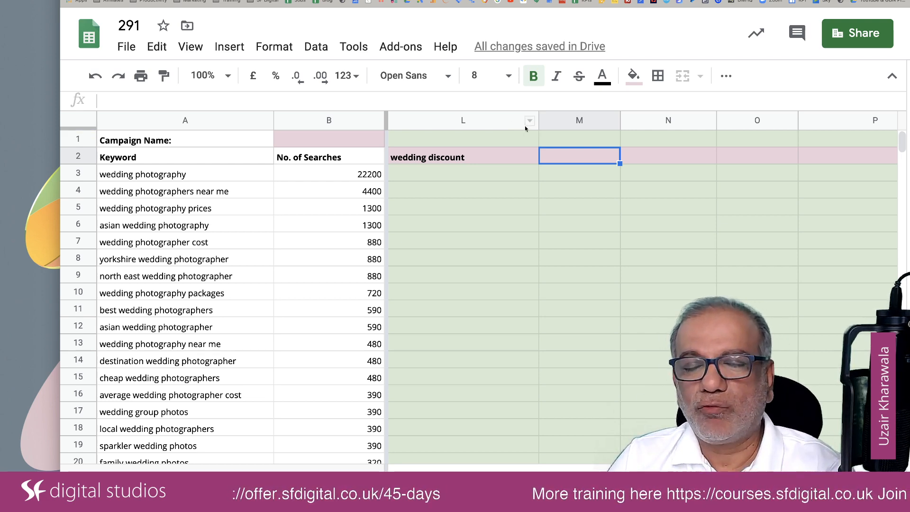
scroll(557, 185, "left", 3)
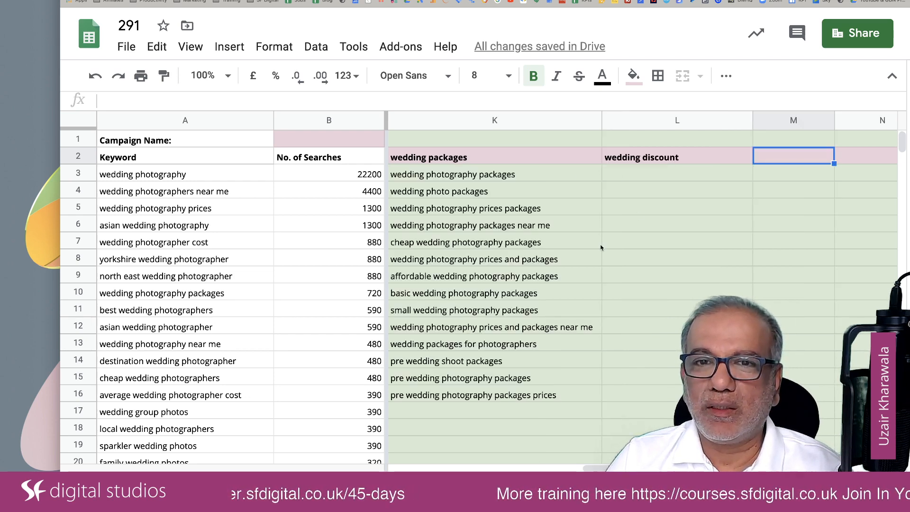